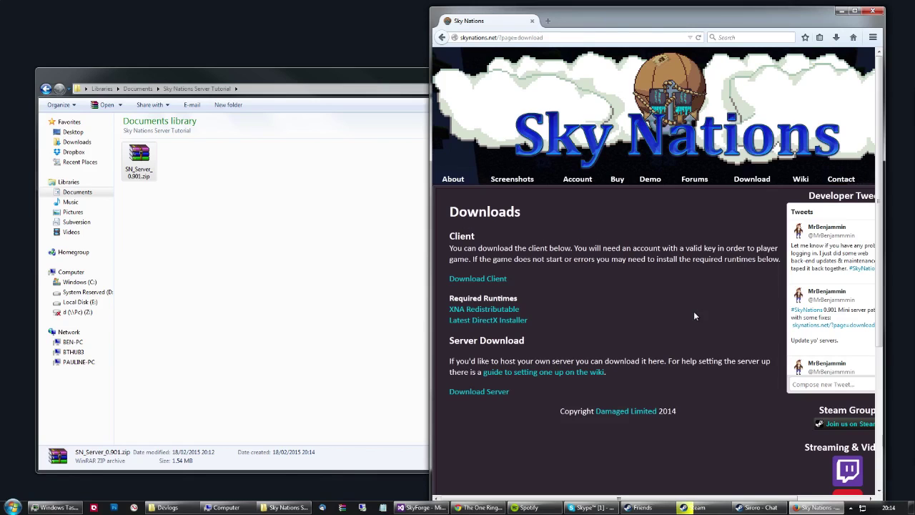
# - Examine the client, required runtimes and server download sections on the Sky Nations Downloads page
pyautogui.scroll(-2, 694, 316)
pyautogui.scroll(2, 693, 315)
pyautogui.moveTo(678, 259); pyautogui.dragTo(448, 236)
pyautogui.click(554, 283)
pyautogui.click(751, 178)
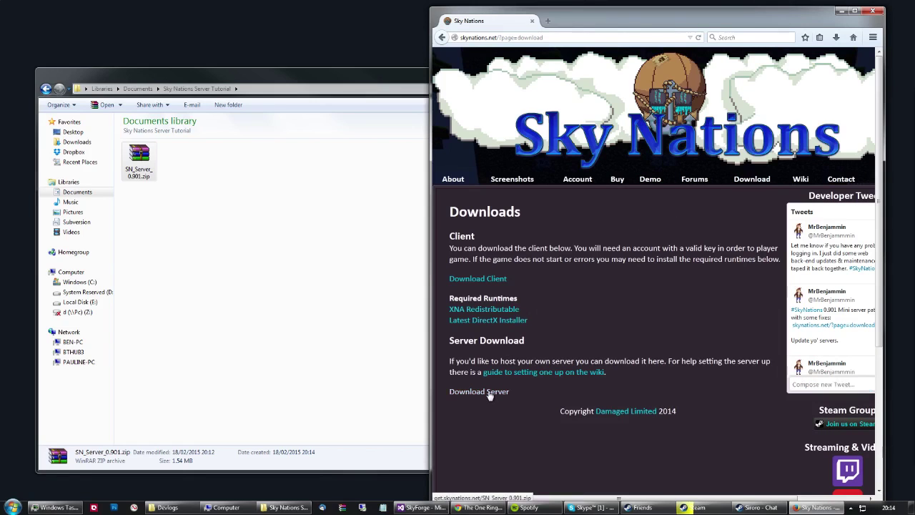
pyautogui.scroll(-1, 489, 395)
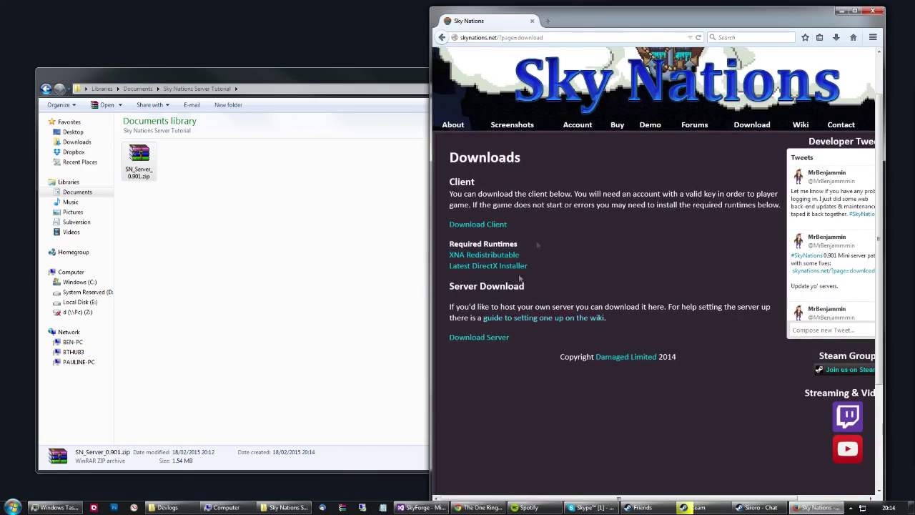
# - Extract SN_Server_0.901.zip in the Sky Nations Server Tutorial folder into its own SN_Server_0.901 folder
pyautogui.click(195, 193)
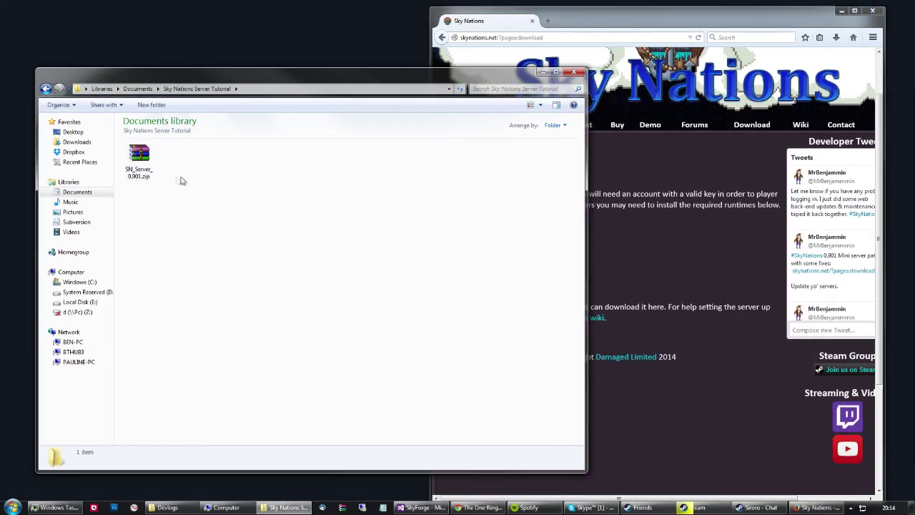
pyautogui.click(300, 201)
pyautogui.rightClick(132, 160)
pyautogui.click(156, 187)
pyautogui.rightClick(140, 150)
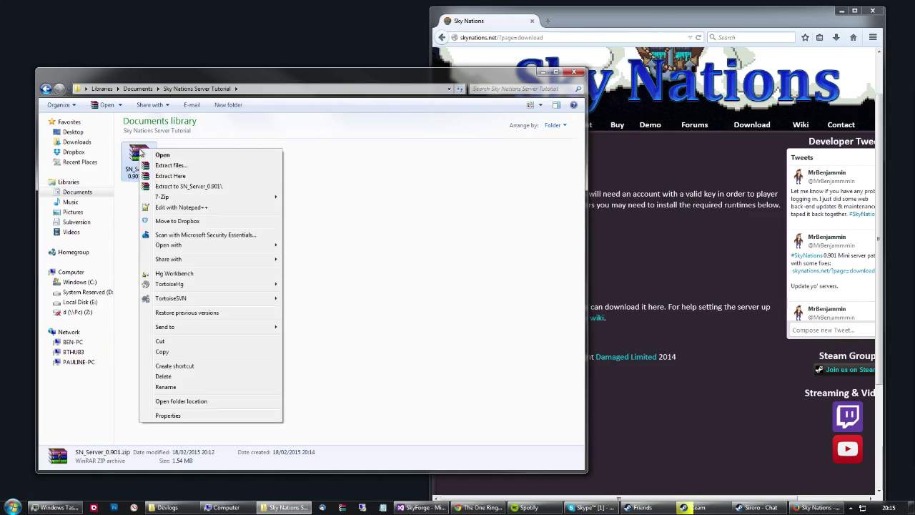
pyautogui.click(164, 187)
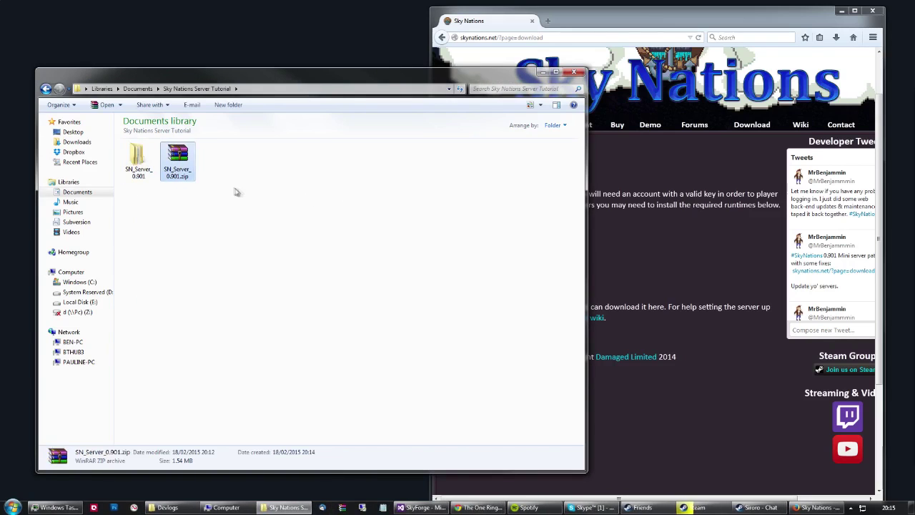
# - Run DedicatedServer.exe from the Server folder inside the extracted SN_Server_0.901 folder, accepting the security warning
pyautogui.doubleClick(137, 157)
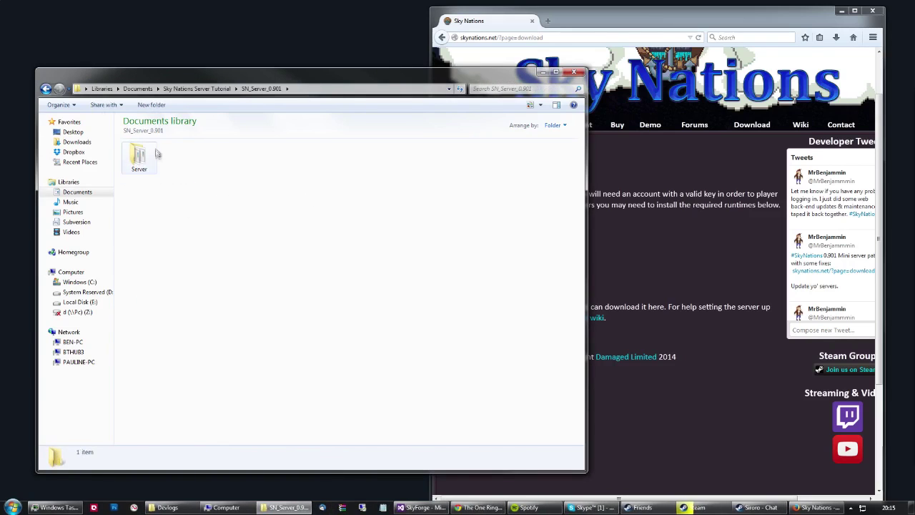
pyautogui.doubleClick(139, 159)
pyautogui.moveTo(550, 299); pyautogui.dragTo(441, 255)
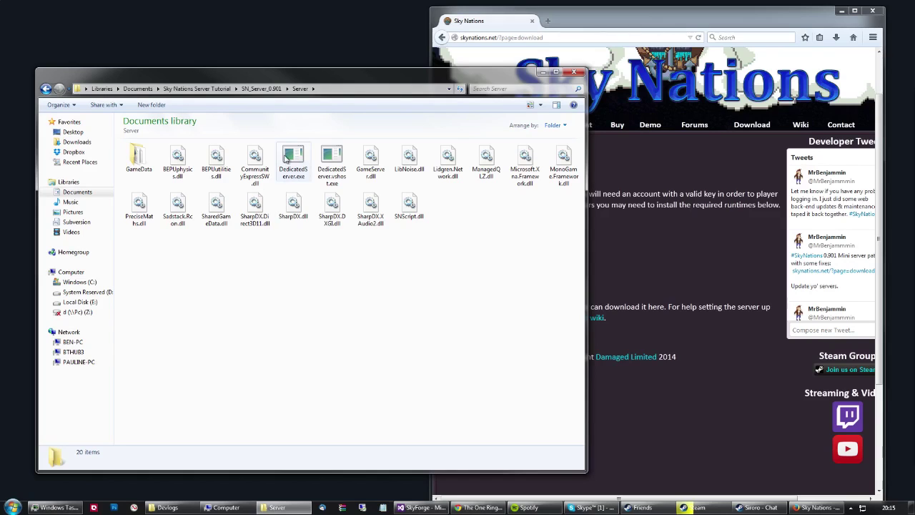
pyautogui.doubleClick(286, 157)
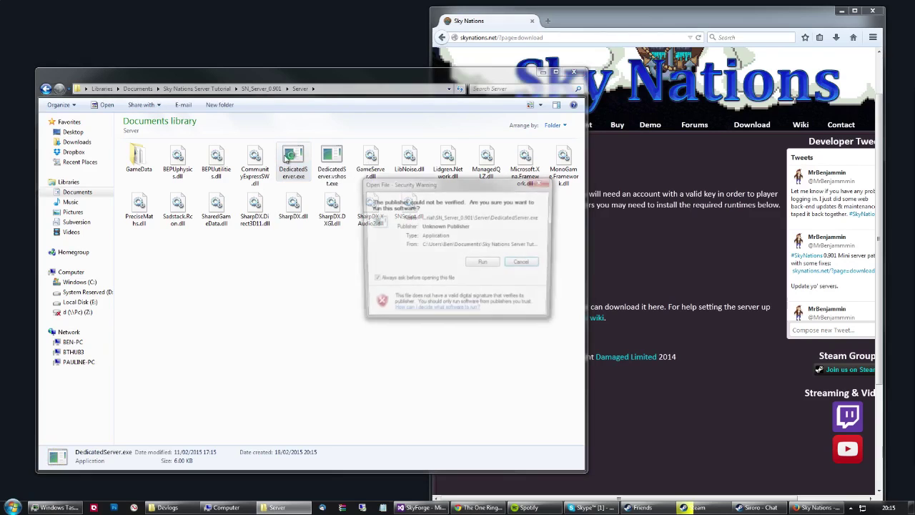
pyautogui.click(483, 263)
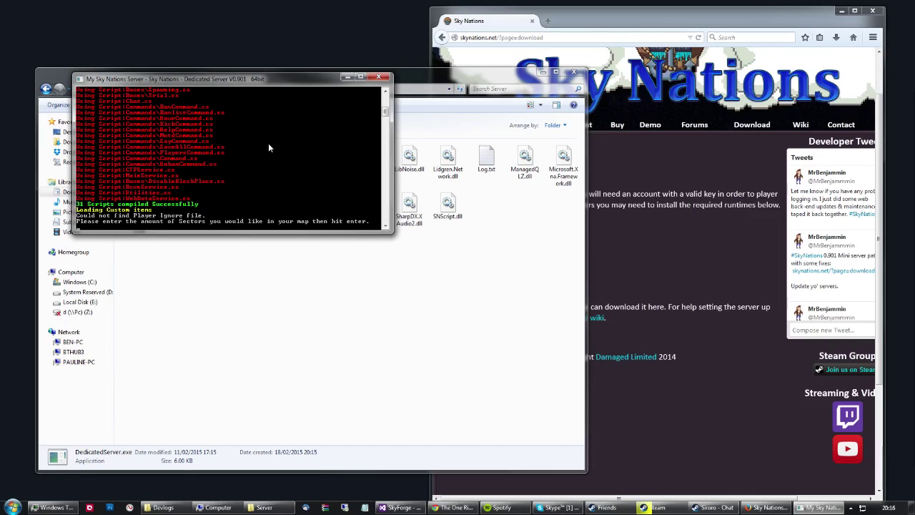
# - Answer the server's first-run setup questions with 10 map sectors and 1 Capital Gate
pyautogui.press('BackSpace')
pyautogui.press('Return')
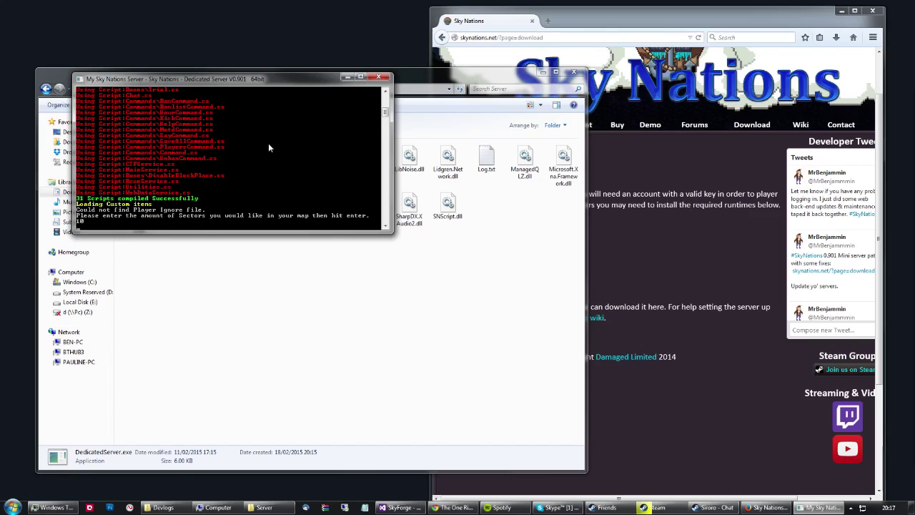
pyautogui.press('Return')
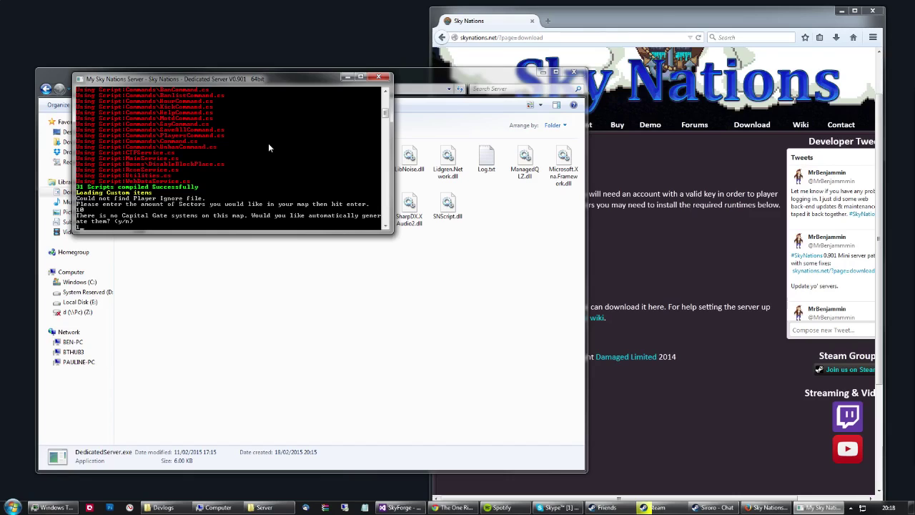
pyautogui.write('y')
pyautogui.press('Return')
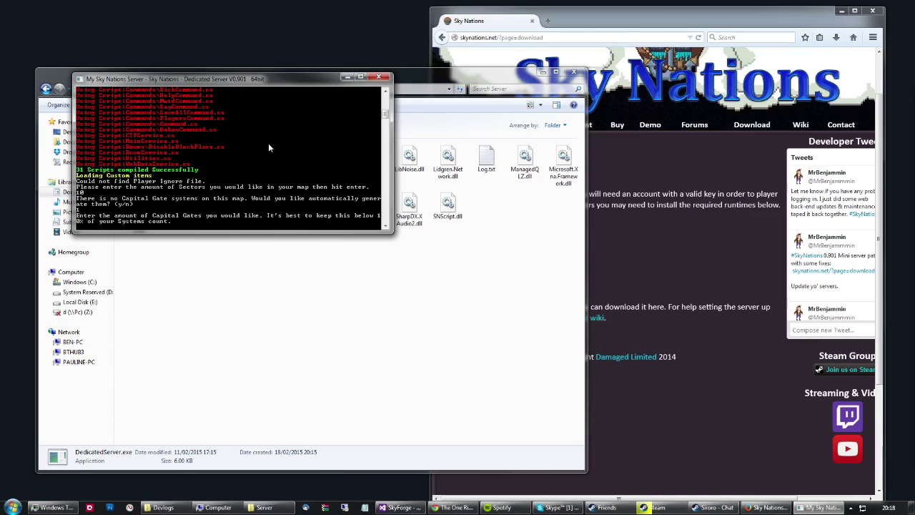
pyautogui.press('Return')
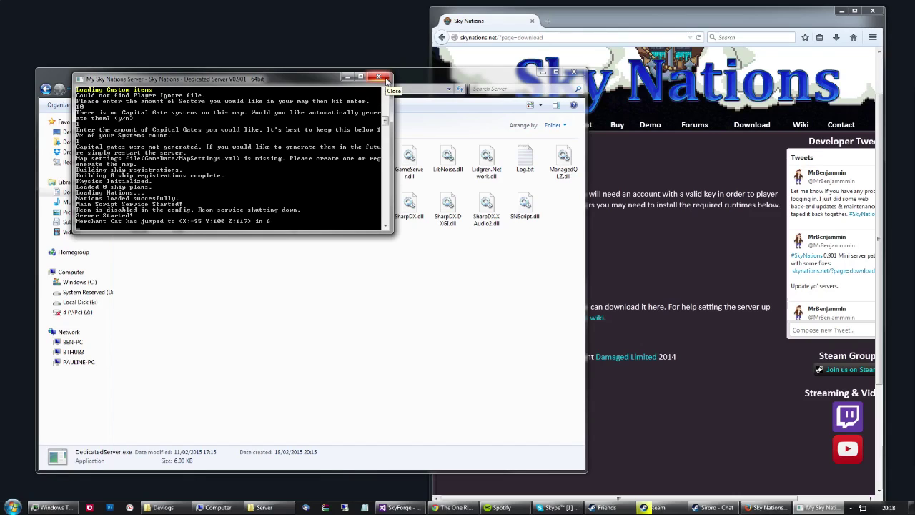
# - Shut down the dedicated server and open Server Settings.xml from the GameData folder for editing
pyautogui.click(379, 77)
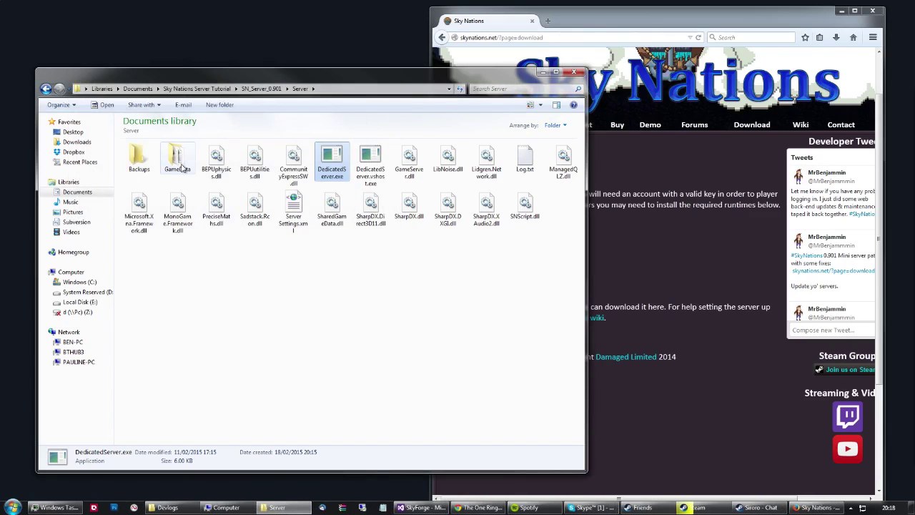
pyautogui.doubleClick(179, 160)
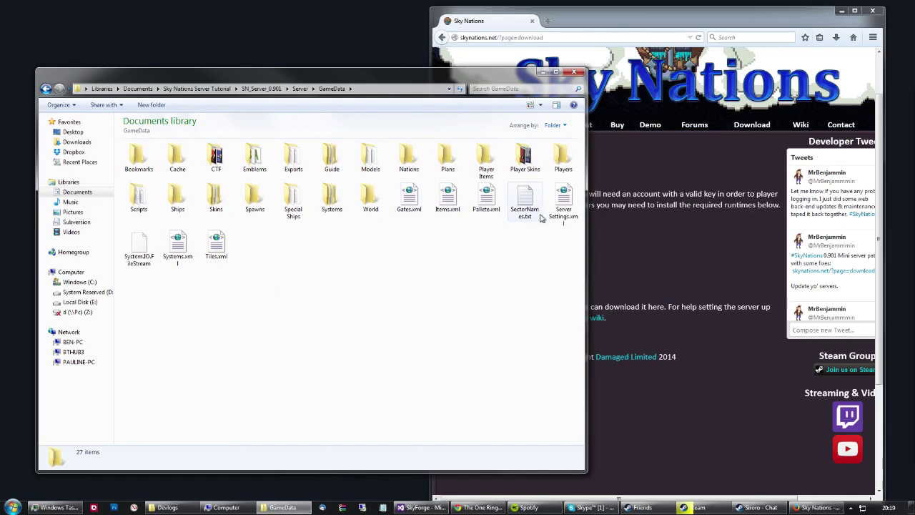
pyautogui.rightClick(562, 216)
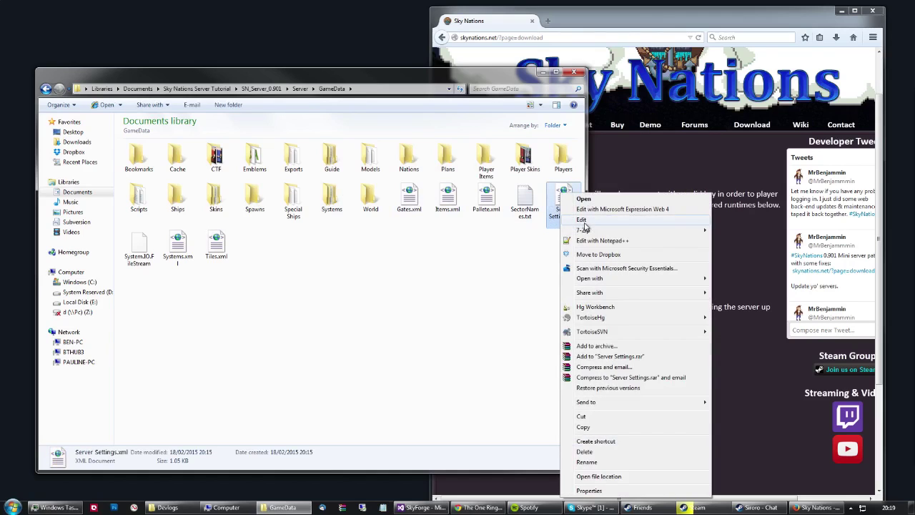
pyautogui.click(582, 220)
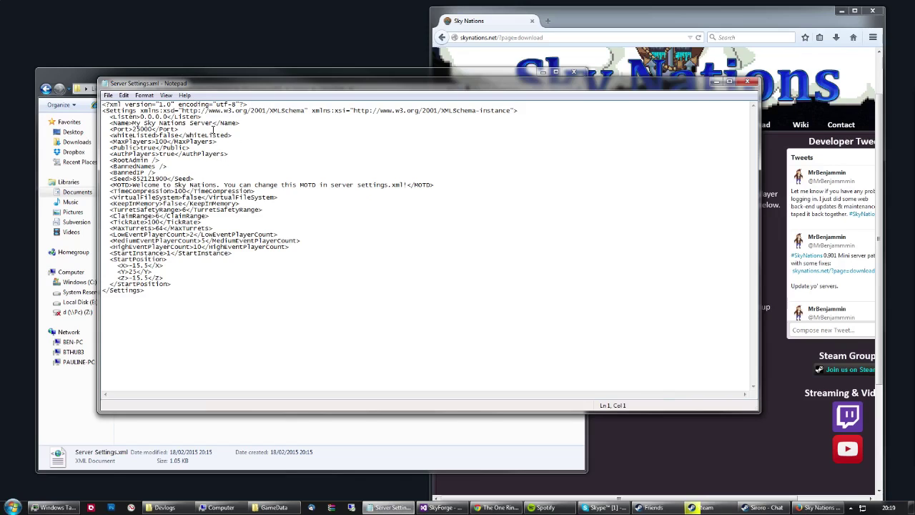
# - Set the server's Name value to the owner's first name in possessive form followed by "Tutorial Server"
pyautogui.moveTo(109, 123); pyautogui.dragTo(125, 122)
pyautogui.click(126, 122)
pyautogui.click(172, 116)
pyautogui.click(194, 285)
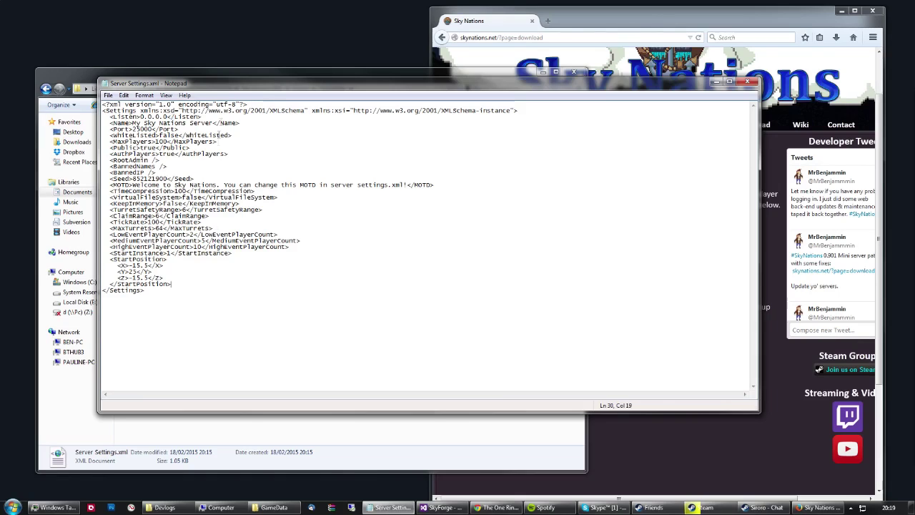
pyautogui.click(233, 117)
pyautogui.moveTo(212, 123); pyautogui.dragTo(135, 122)
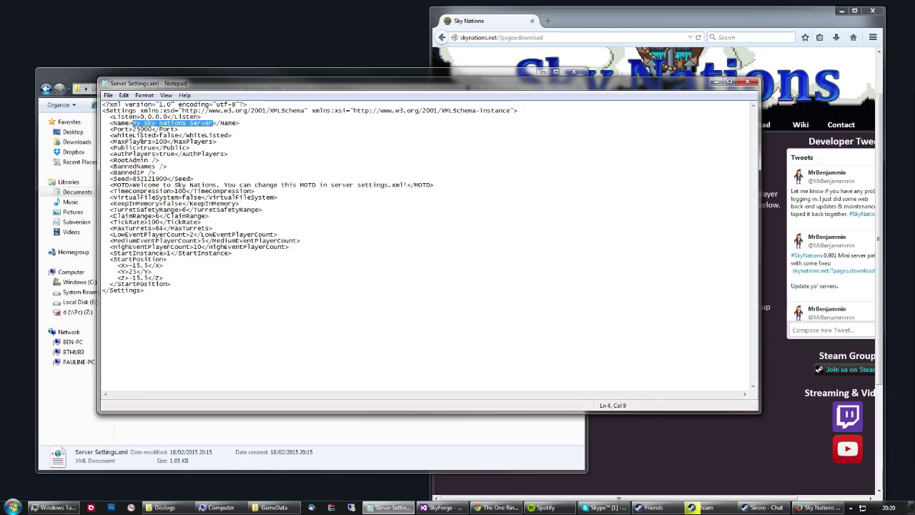
pyautogui.press('BackSpace')
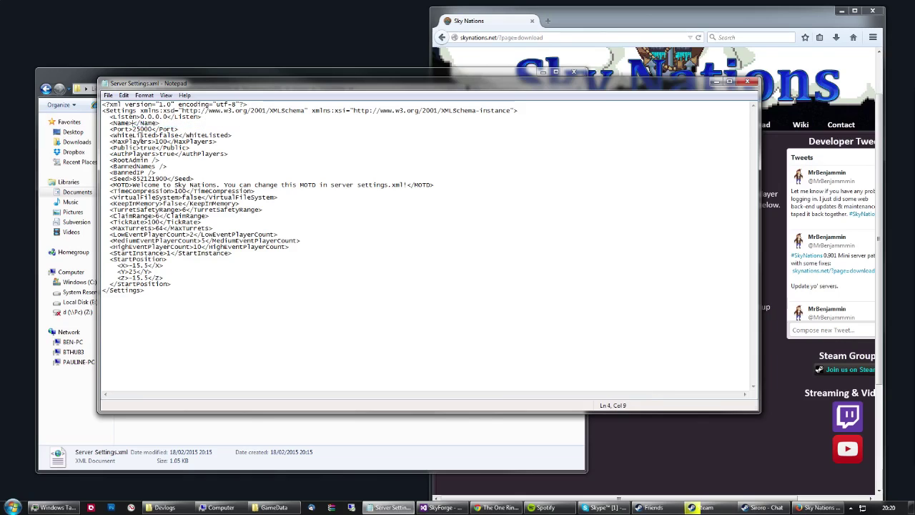
pyautogui.write("Ben's Tutorial Server")
pyautogui.click(172, 124)
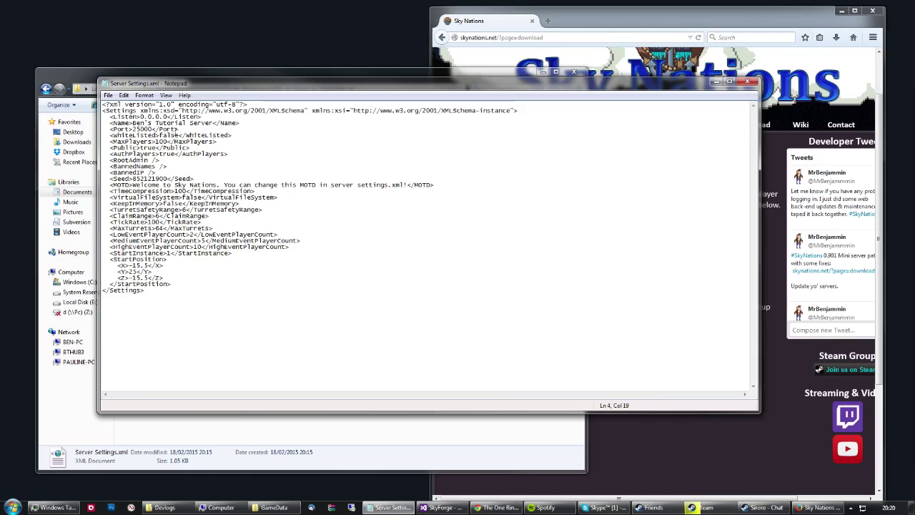
# - Examine the Port, WhiteListed and MaxPlayers settings in the server settings file
pyautogui.click(187, 129)
pyautogui.doubleClick(134, 129)
pyautogui.click(134, 129)
pyautogui.click(182, 129)
pyautogui.doubleClick(175, 135)
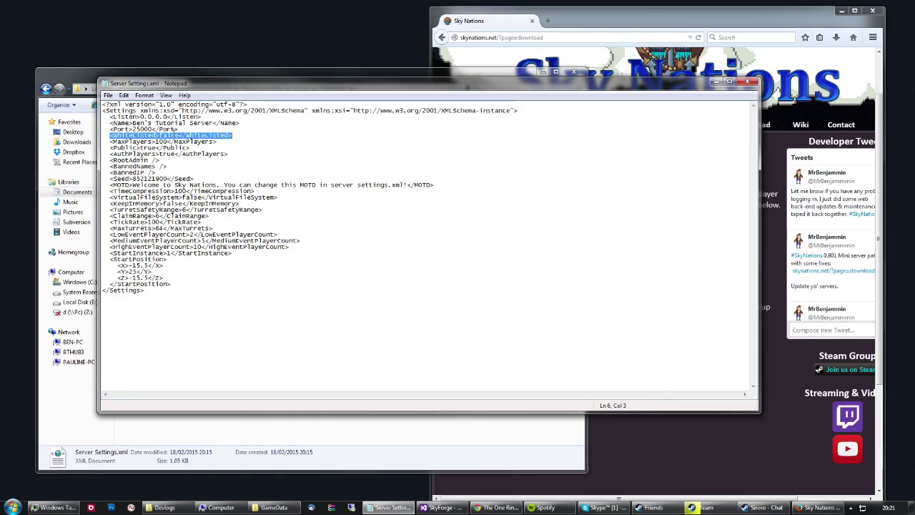
pyautogui.click(174, 135)
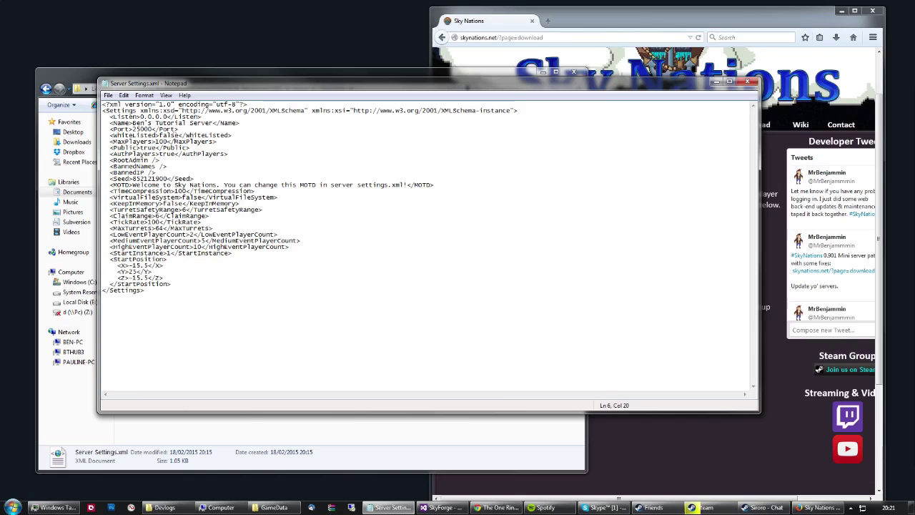
pyautogui.click(173, 142)
pyautogui.click(217, 140)
pyautogui.click(226, 153)
pyautogui.click(231, 141)
# - Set the Public value to false and save the settings file
pyautogui.moveTo(114, 148); pyautogui.dragTo(198, 148)
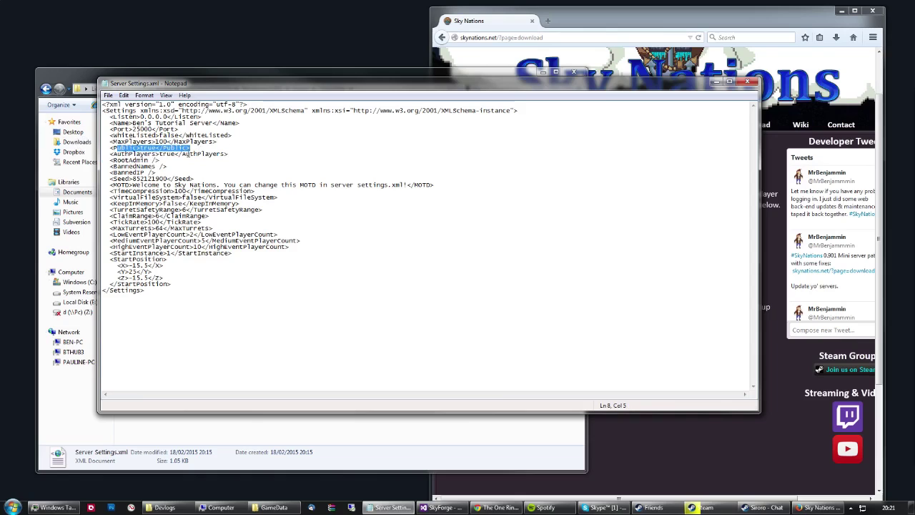
pyautogui.click(185, 153)
pyautogui.click(190, 148)
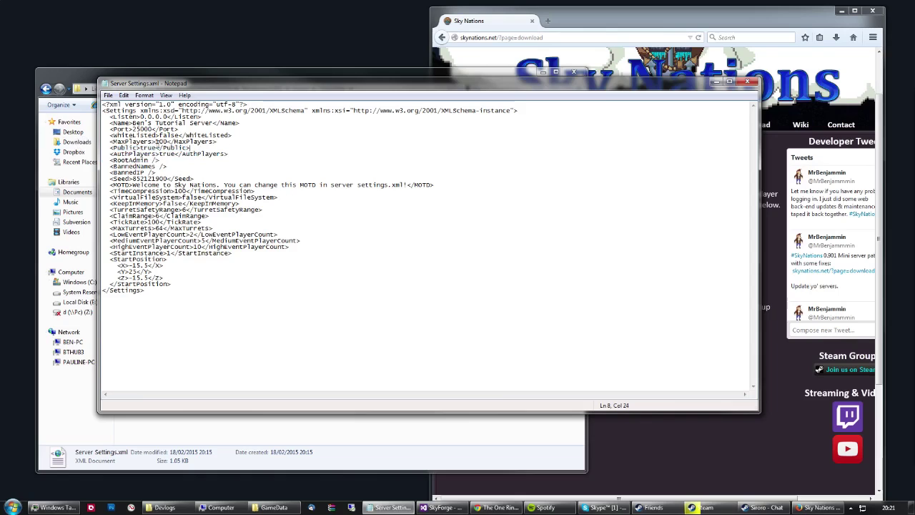
pyautogui.keyDown('shift'); pyautogui.click(110, 148); pyautogui.keyUp('shift')
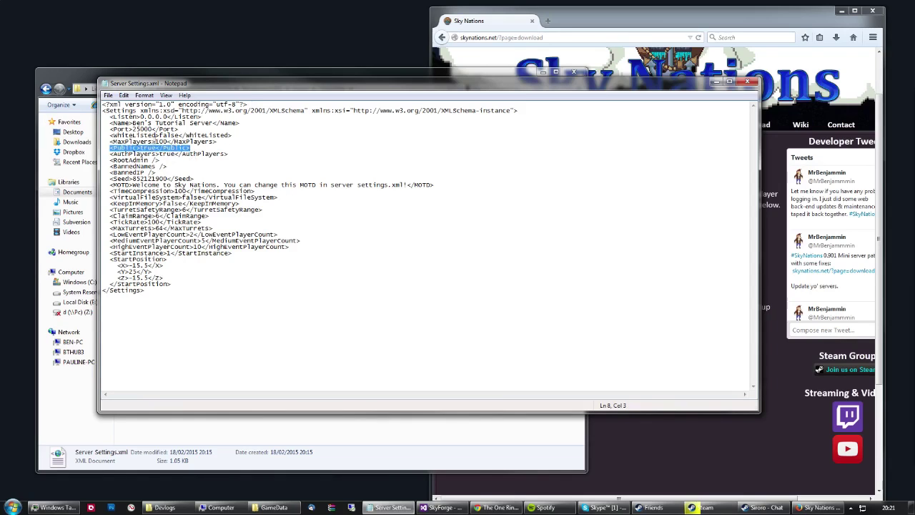
pyautogui.click(153, 148)
pyautogui.press('BackSpace')
pyautogui.press('BackSpace')
pyautogui.press('BackSpace')
pyautogui.write('fals')
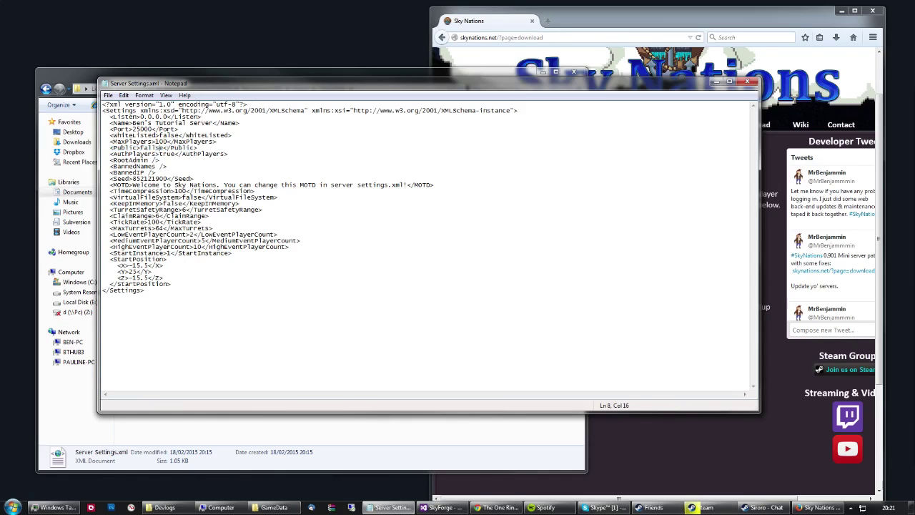
pyautogui.press('Right')
pyautogui.hotkey('ctrl', 's')
# - Turn the empty RootAdmin tag into an opening and closing pair containing the administrator's account username
pyautogui.moveTo(110, 154); pyautogui.dragTo(237, 153)
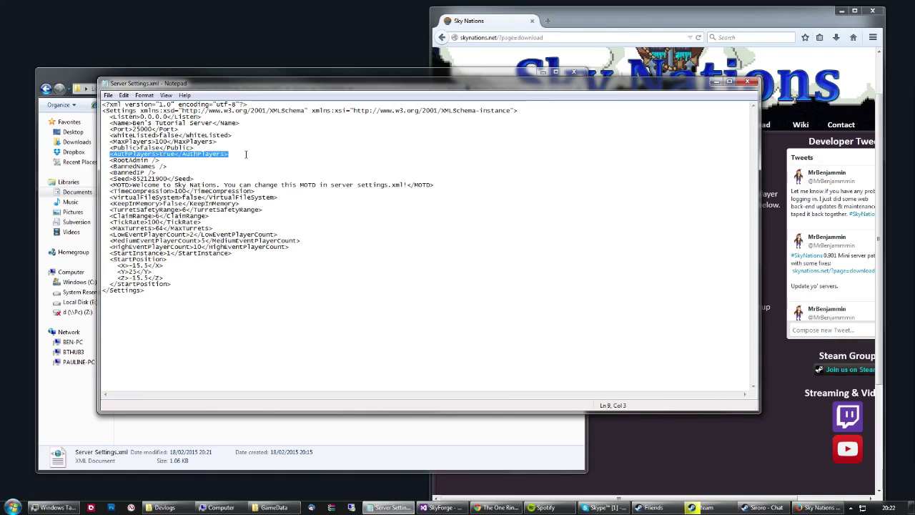
pyautogui.click(211, 160)
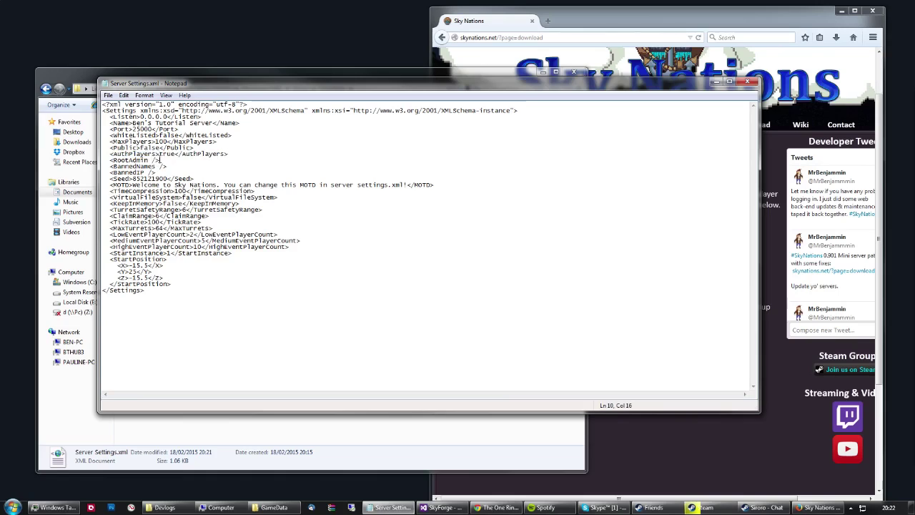
pyautogui.press('BackSpace')
pyautogui.press('BackSpace')
pyautogui.write('/')
pyautogui.click(152, 166)
pyautogui.press('BackSpace')
pyautogui.press('BackSpace')
pyautogui.write('MrBenjammin</RootAdmin>')
pyautogui.click(173, 165)
pyautogui.click(161, 172)
# - Replace the MOTD text with "Hello, welcome to my test server."
pyautogui.moveTo(135, 186); pyautogui.dragTo(408, 185)
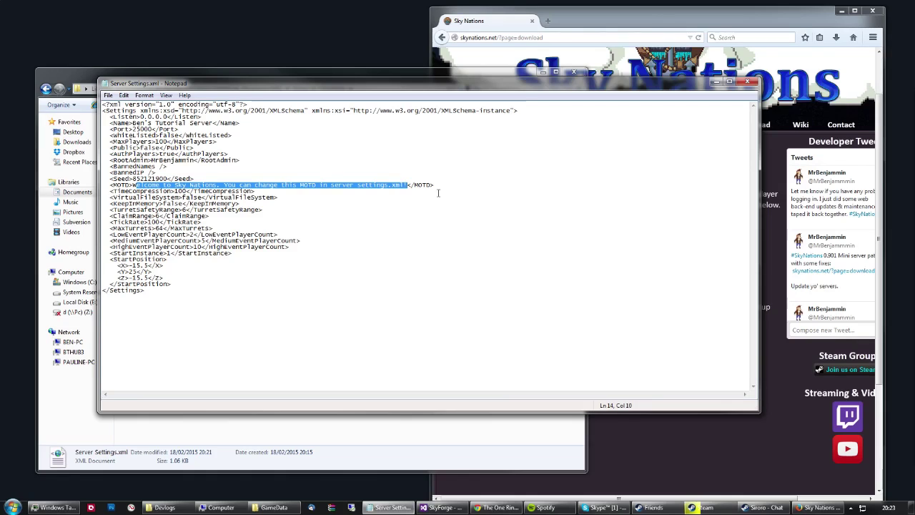
pyautogui.press('BackSpace')
pyautogui.press('BackSpace')
pyautogui.write('Hello')
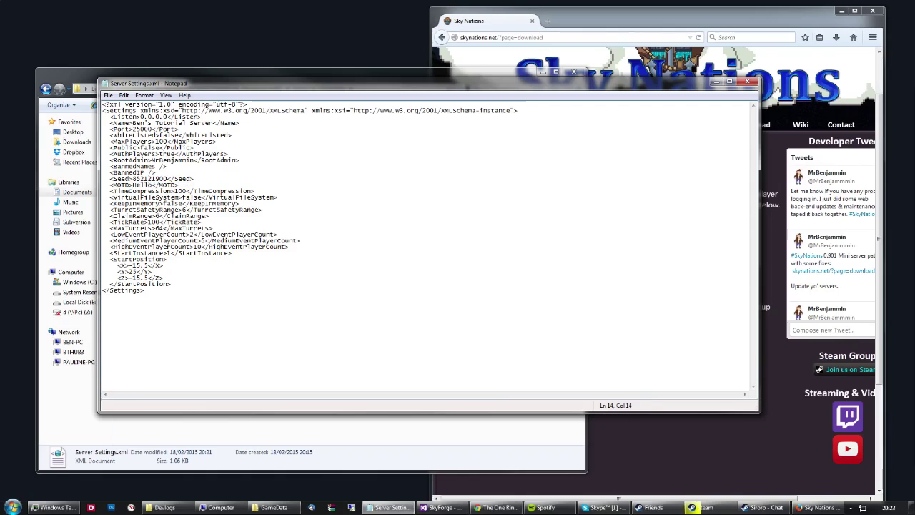
pyautogui.write(', welcome to my test server.')
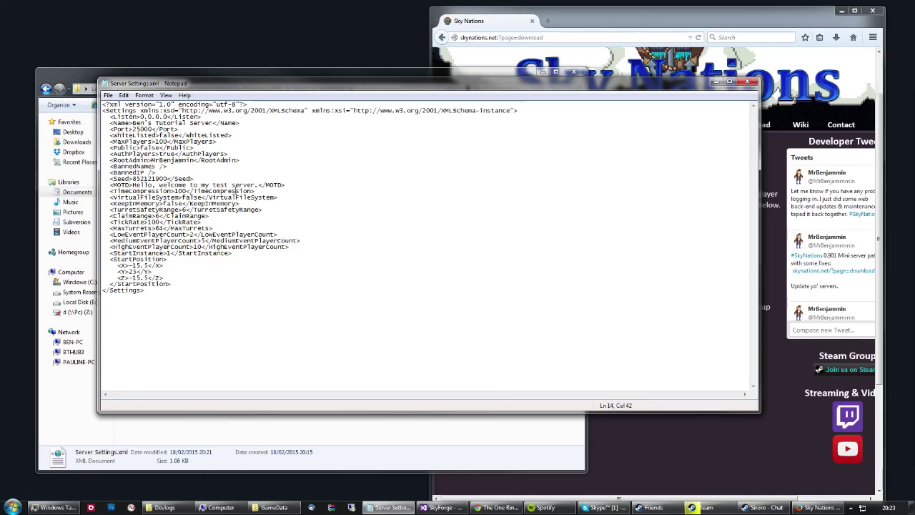
# - Examine the remaining server settings, from TimeCompression, ClaimRange and TickRate through the event player counts to StartInstance
pyautogui.doubleClick(236, 191)
pyautogui.click(233, 191)
pyautogui.doubleClick(183, 192)
pyautogui.click(184, 192)
pyautogui.click(157, 216)
pyautogui.click(251, 218)
pyautogui.doubleClick(235, 234)
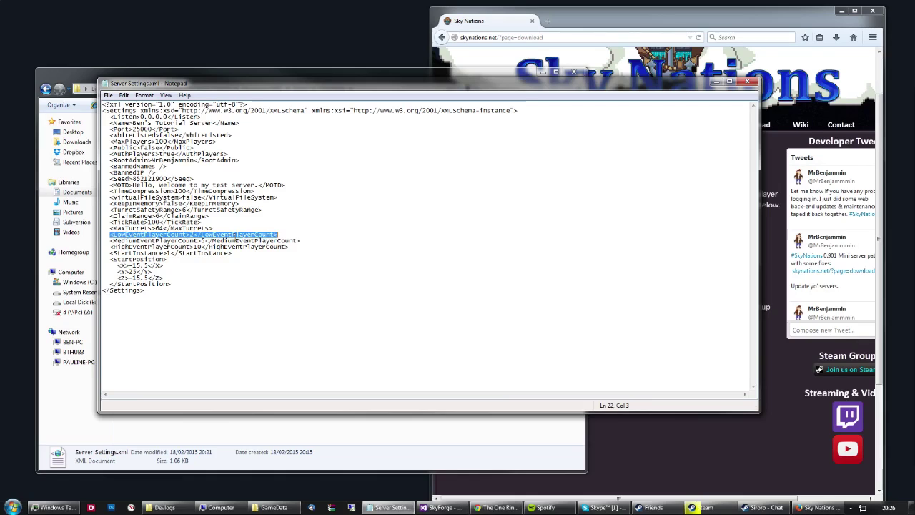
pyautogui.click(235, 234)
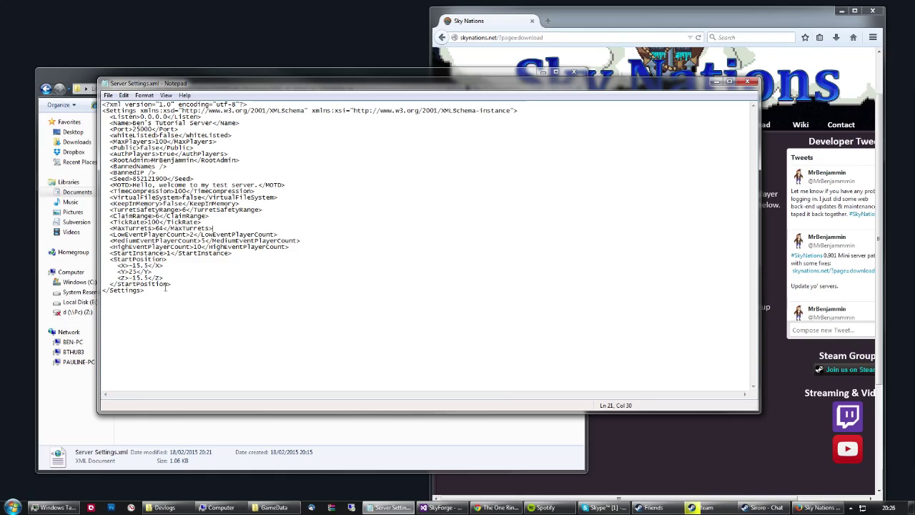
pyautogui.click(162, 222)
pyautogui.click(201, 241)
pyautogui.click(168, 253)
# - Save the edited Server Settings.xml and close it
pyautogui.click(316, 199)
pyautogui.click(747, 81)
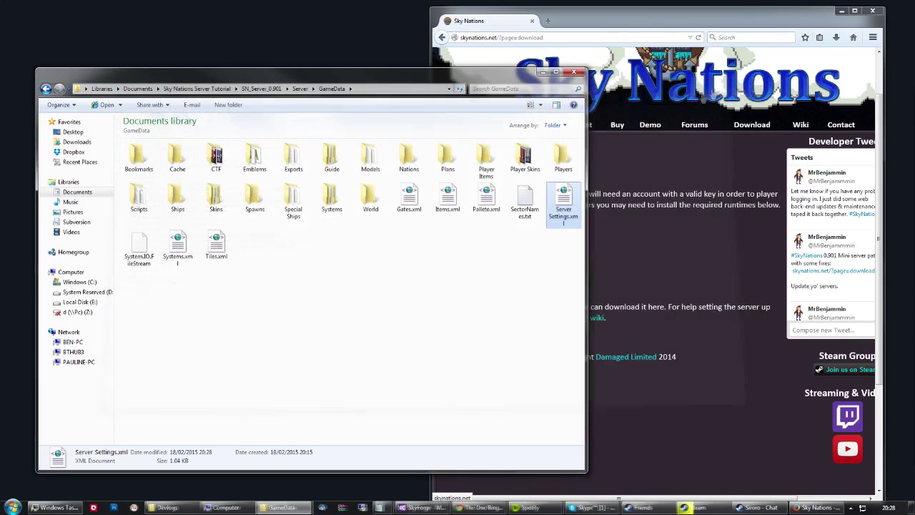
# - Return to the Server folder and launch DedicatedServer.exe
pyautogui.click(301, 89)
pyautogui.click(331, 159)
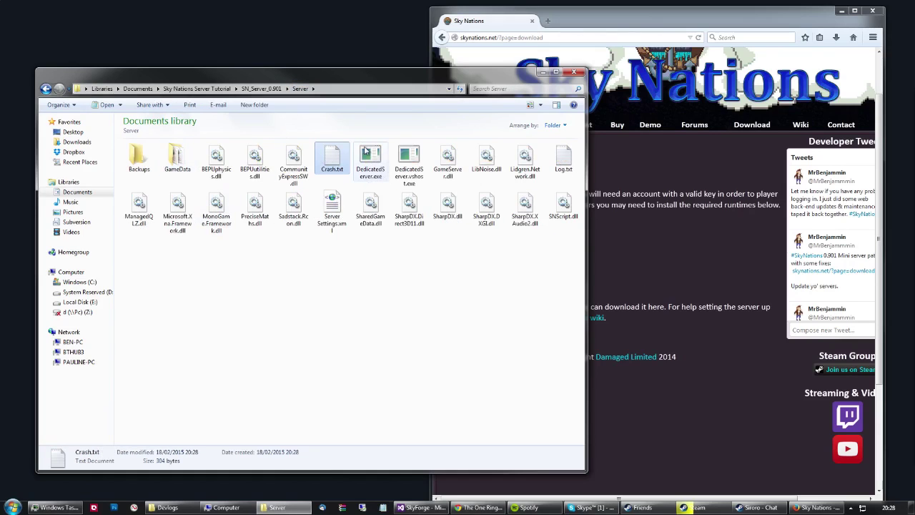
pyautogui.click(370, 292)
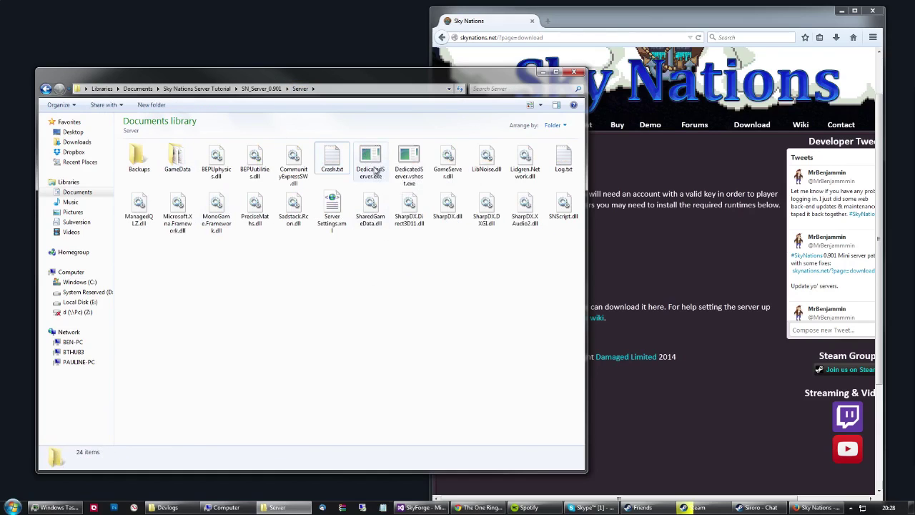
pyautogui.doubleClick(375, 171)
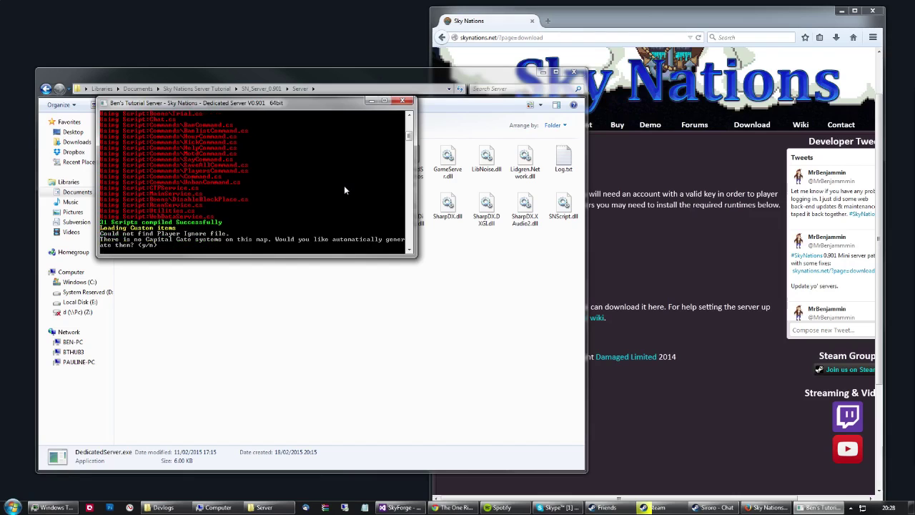
# - Decline automatic Capital Gate generation and set the amount of Capital Gates to 0
pyautogui.write('n')
pyautogui.press('Return')
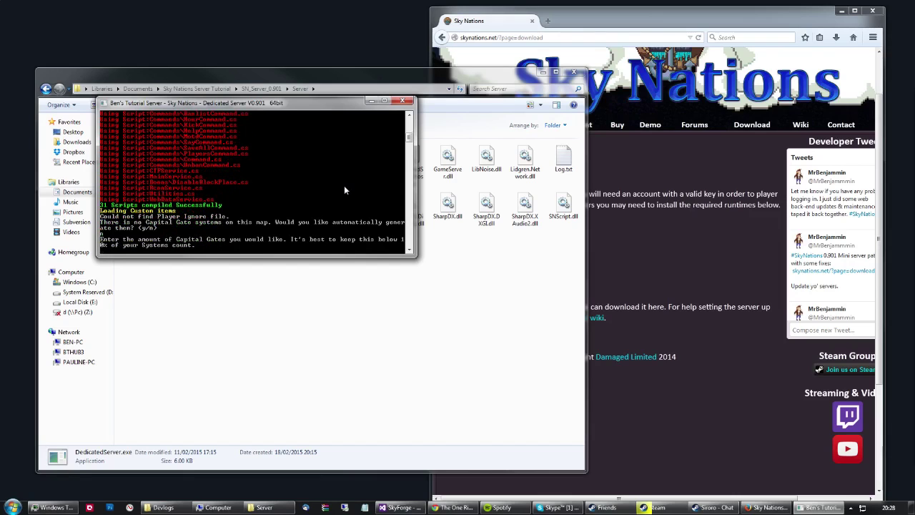
pyautogui.write('0')
pyautogui.press('Return')
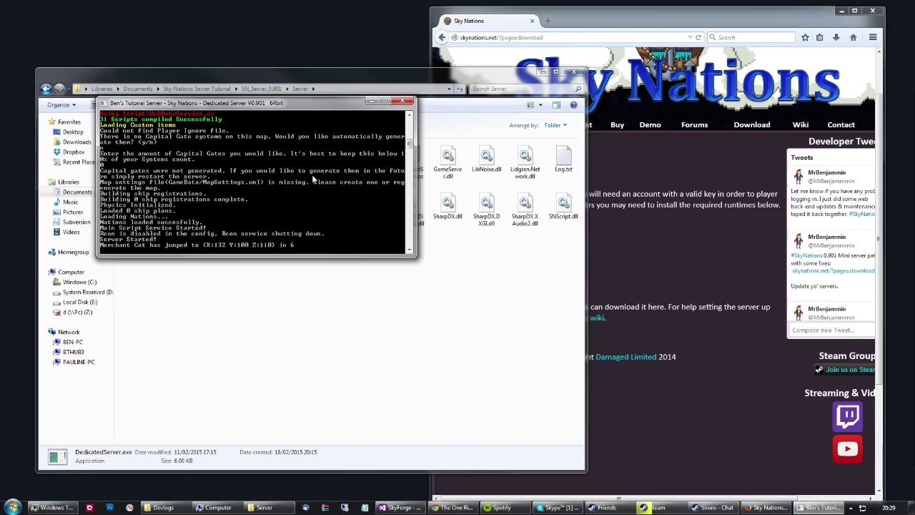
# - Switch to the Sky Nations game client and connect directly to the server at IP 127.0.0.1, port 25000
pyautogui.click(654, 507)
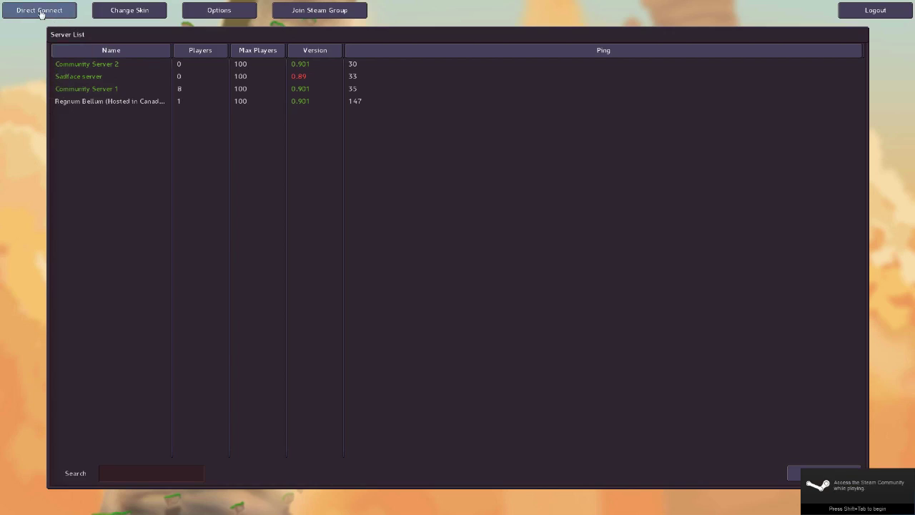
pyautogui.click(40, 14)
pyautogui.click(475, 223)
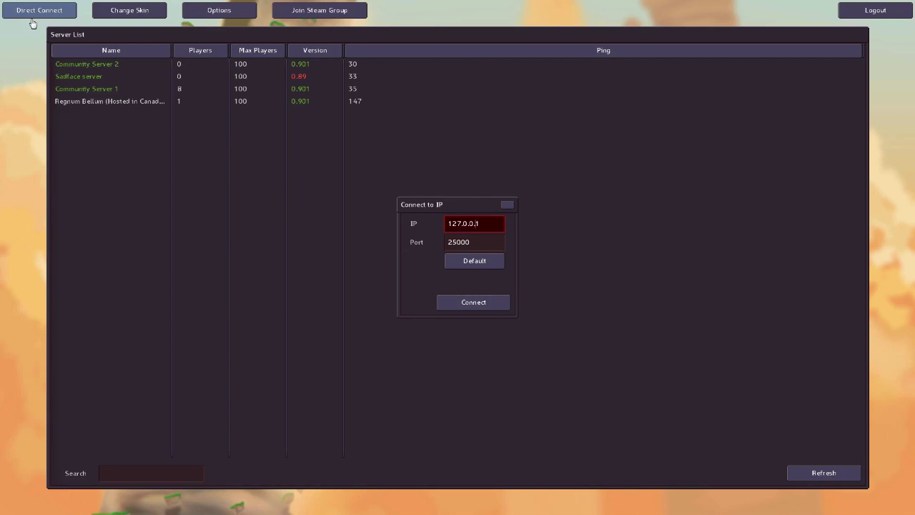
pyautogui.click(503, 309)
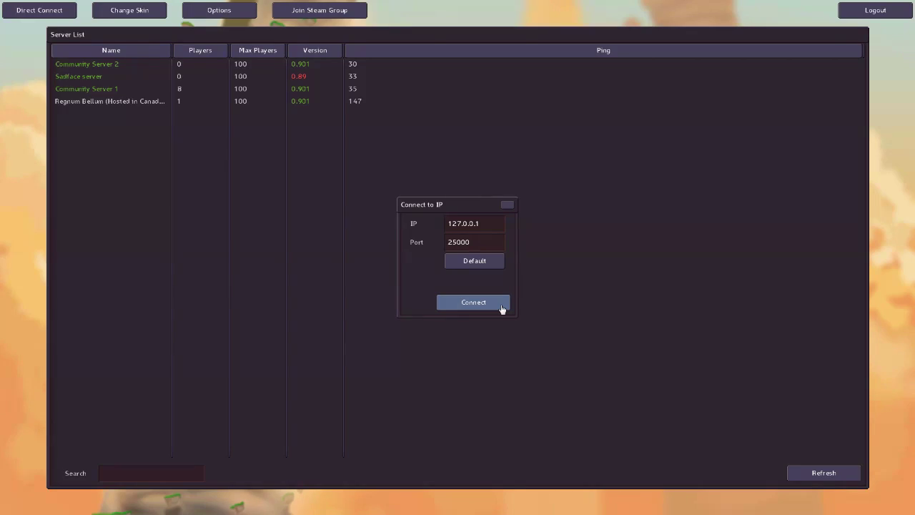
pyautogui.click(473, 301)
# - Look around the spawn platform and its Reset block, and check the sectors on the systems map
pyautogui.scroll(-2, 458, 257)
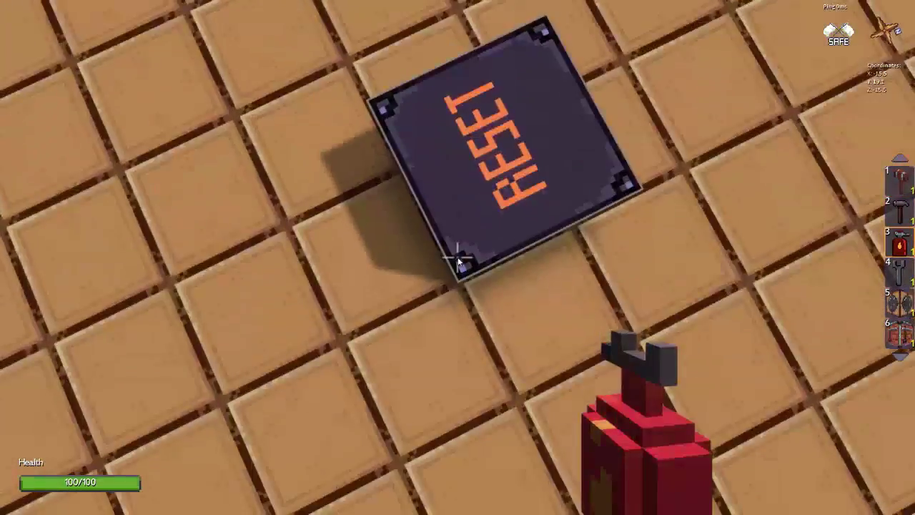
pyautogui.scroll(2, 458, 262)
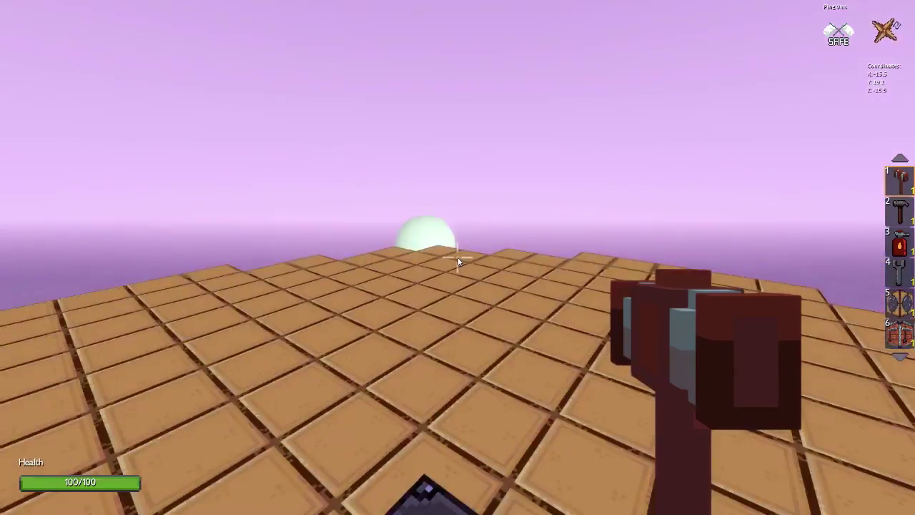
pyautogui.scroll(-2, 458, 261)
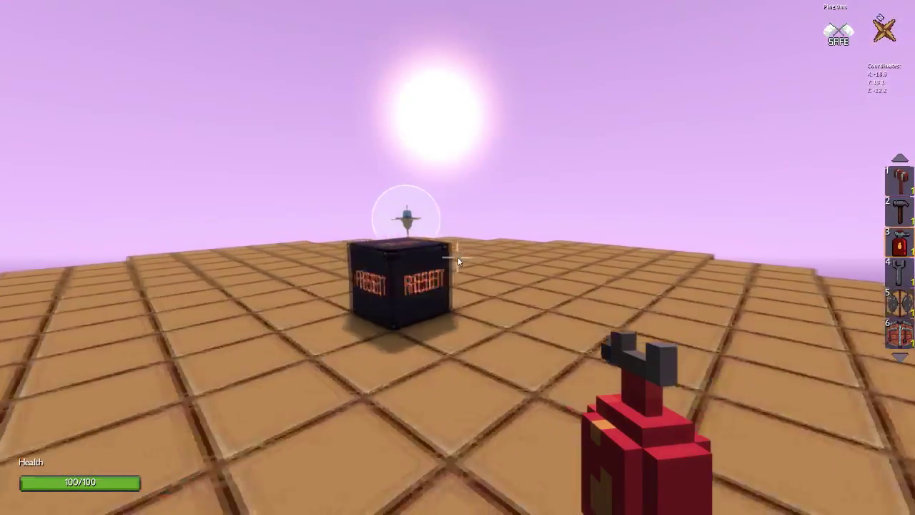
pyautogui.press('w')
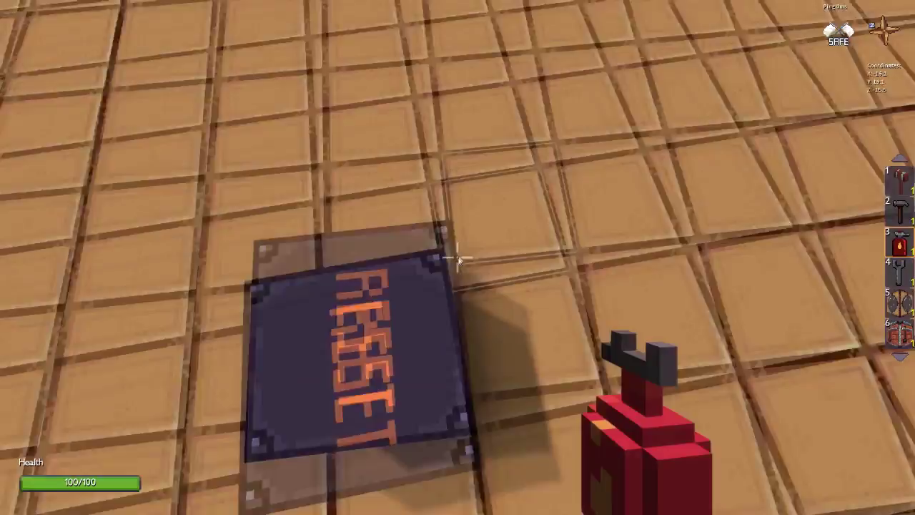
pyautogui.scroll(-1, 458, 262)
pyautogui.press('s')
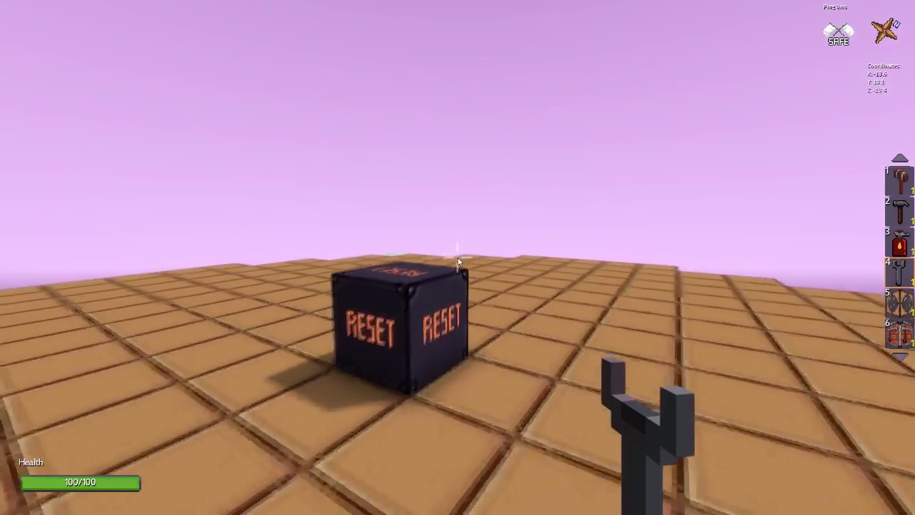
pyautogui.press('s')
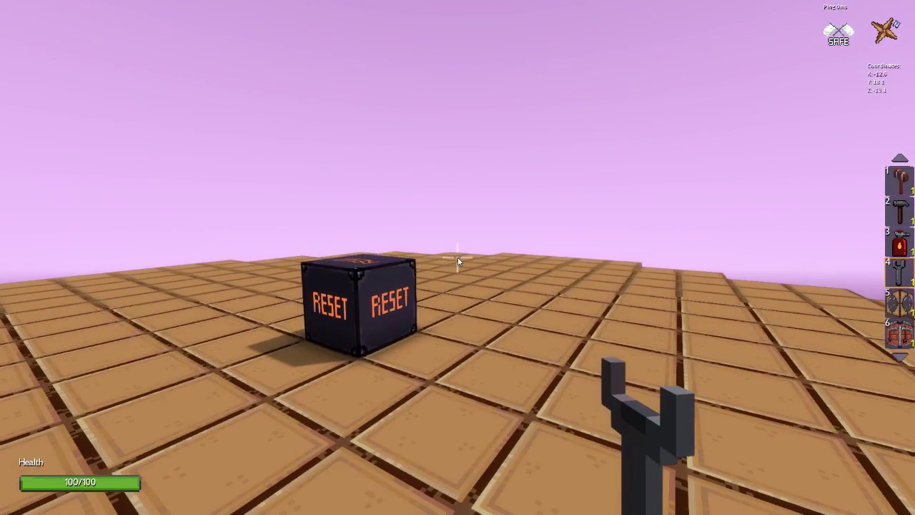
pyautogui.press('w')
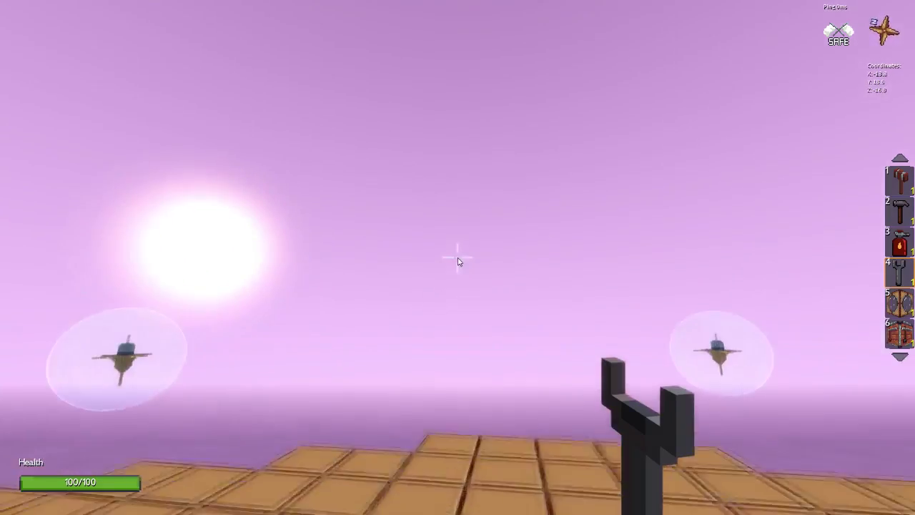
pyautogui.scroll(-1, 458, 262)
pyautogui.scroll(-1, 459, 262)
pyautogui.scroll(1, 458, 262)
pyautogui.press('m')
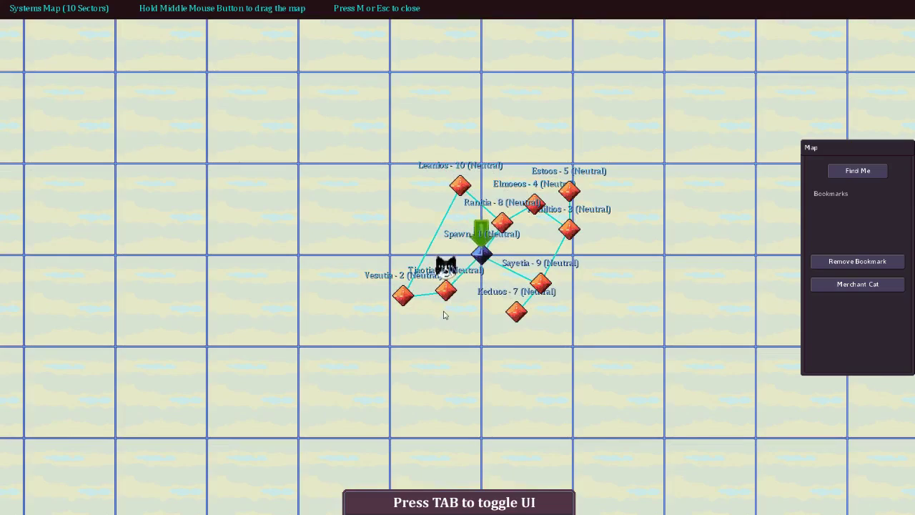
pyautogui.press('m')
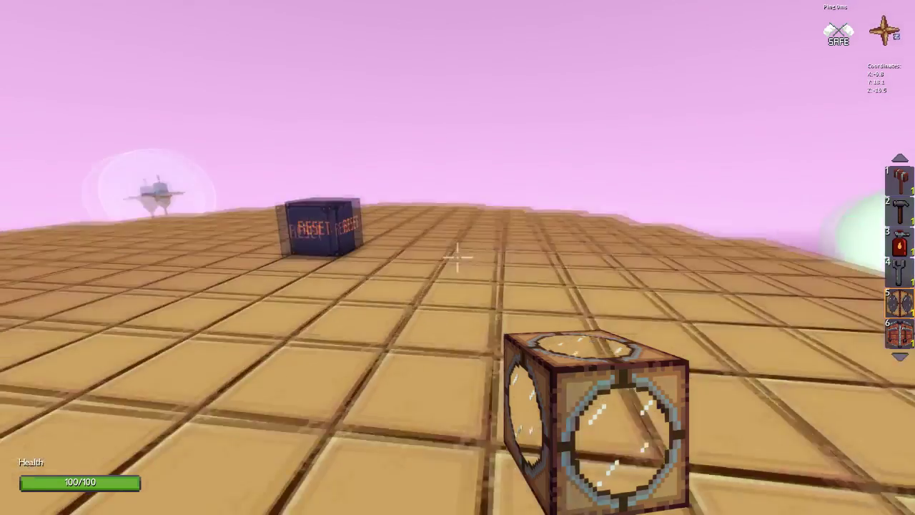
pyautogui.scroll(-1, 458, 257)
pyautogui.press('w')
pyautogui.scroll(-1, 457, 258)
pyautogui.scroll(1, 457, 258)
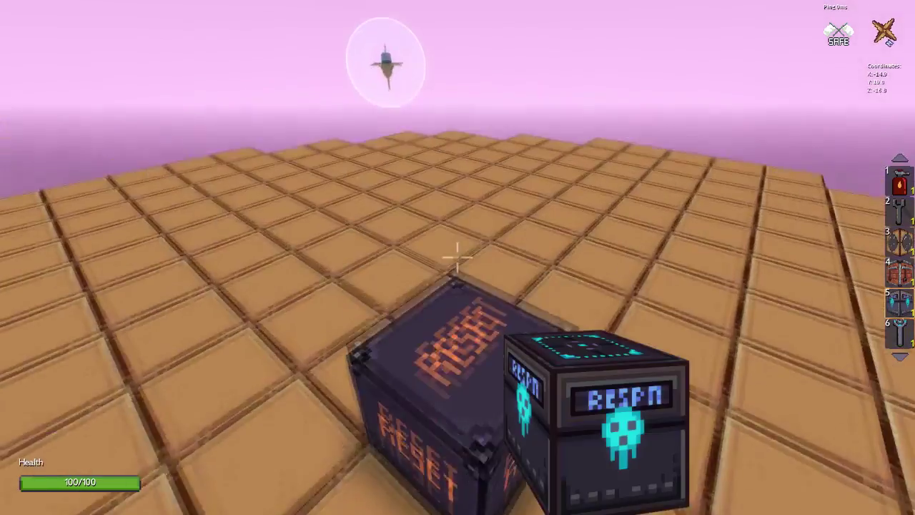
pyautogui.rightClick(458, 258)
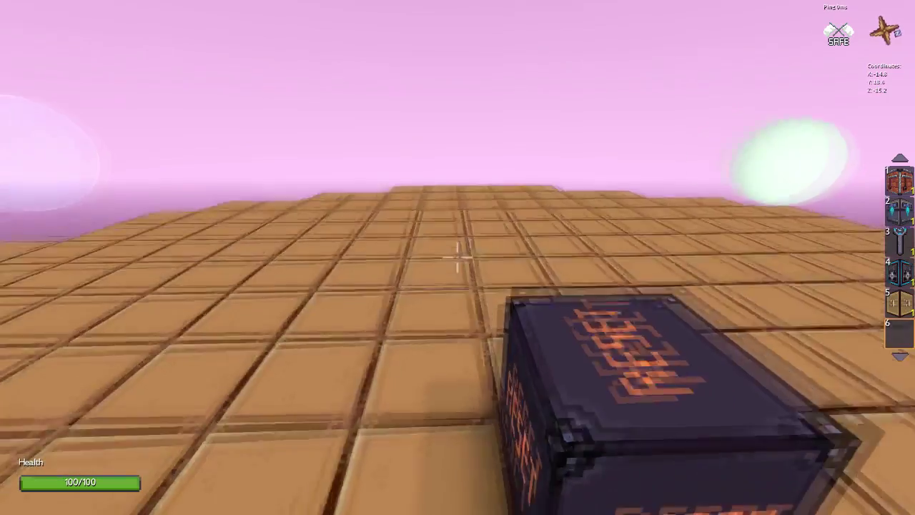
# - Run /help in the chat and enlarge the chat window vertically
pyautogui.write('t/help')
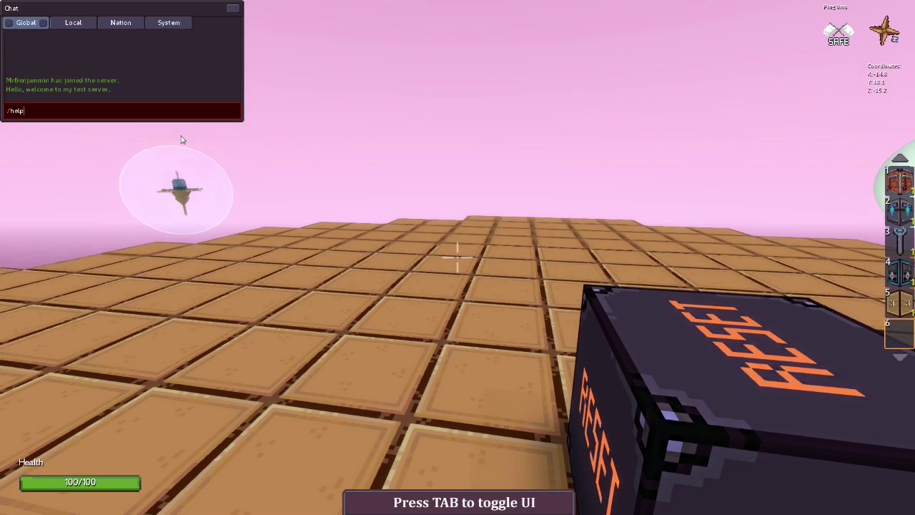
pyautogui.press('Return')
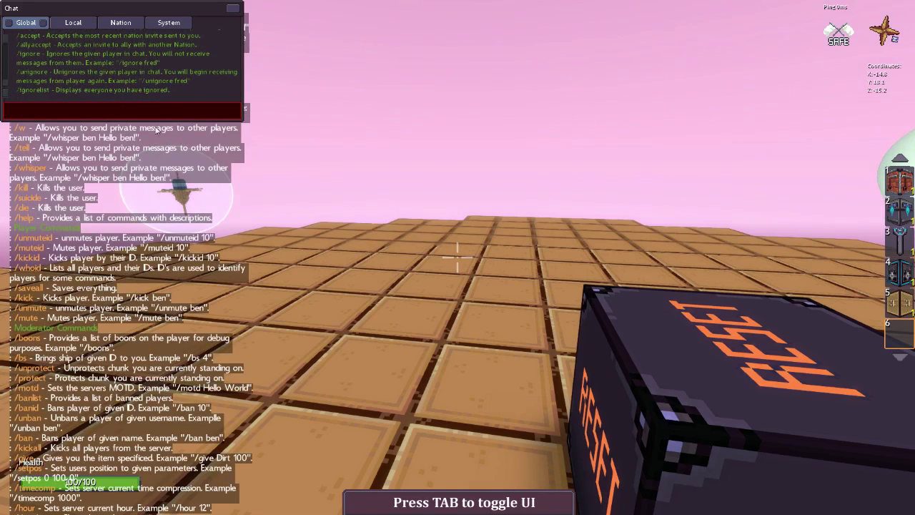
pyautogui.moveTo(160, 120); pyautogui.dragTo(160, 244)
# - Examine the listed chat commands and their descriptions, from the administrator and moderator commands to the player commands
pyautogui.scroll(10, 138, 160)
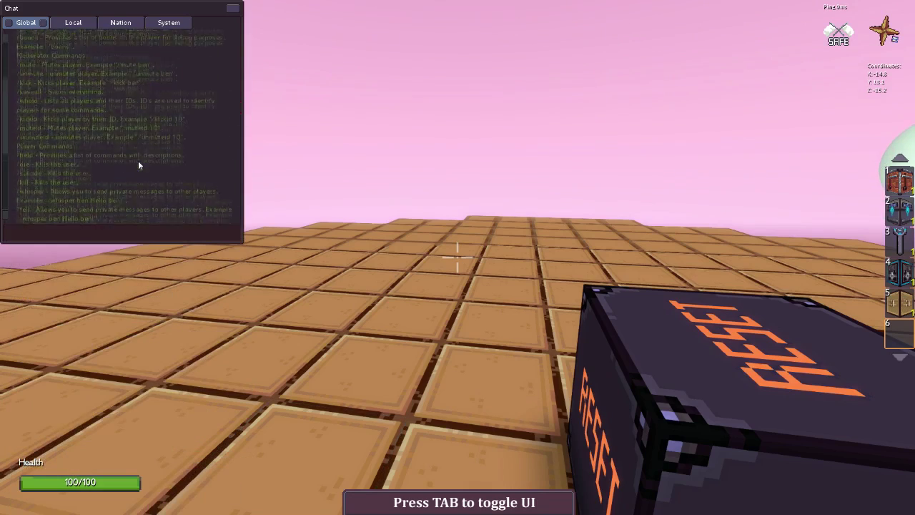
pyautogui.scroll(-5, 138, 161)
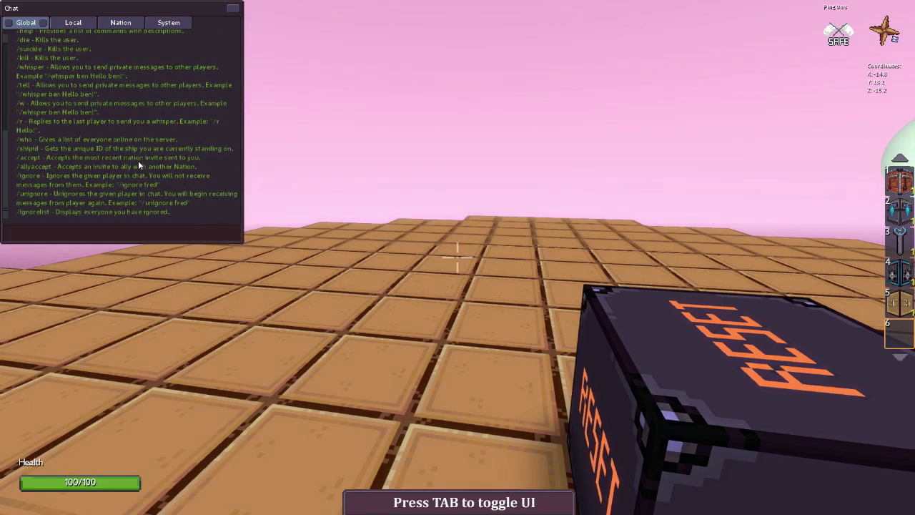
pyautogui.scroll(2, 134, 169)
pyautogui.scroll(5, 134, 169)
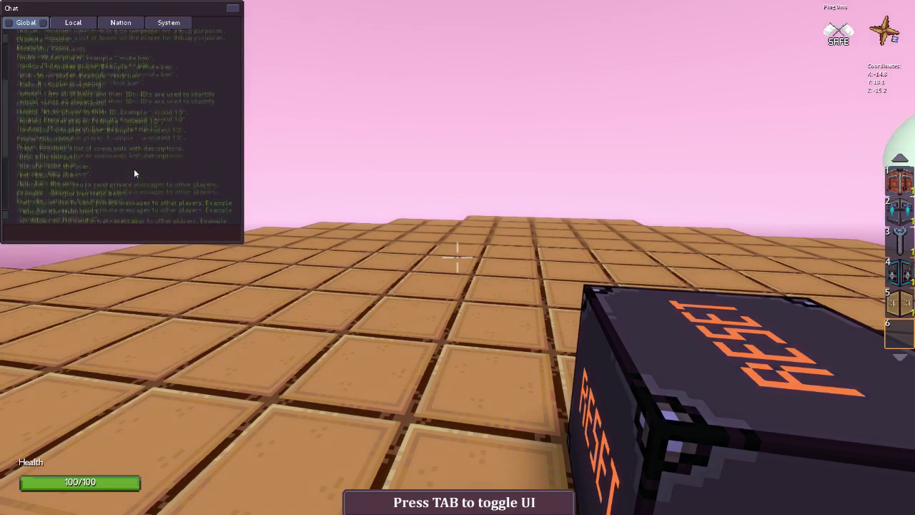
pyautogui.scroll(2, 133, 168)
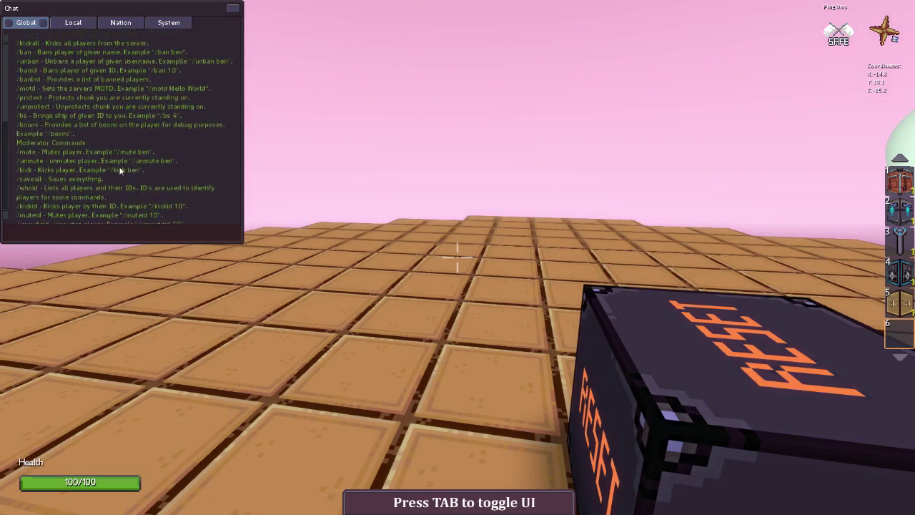
pyautogui.scroll(-8, 116, 183)
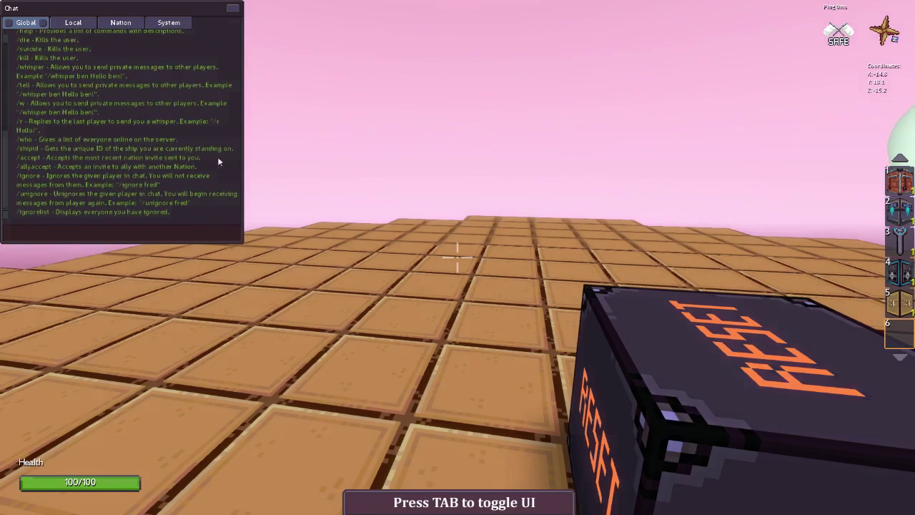
pyautogui.press('m')
pyautogui.press('m')
pyautogui.rightClick(457, 257)
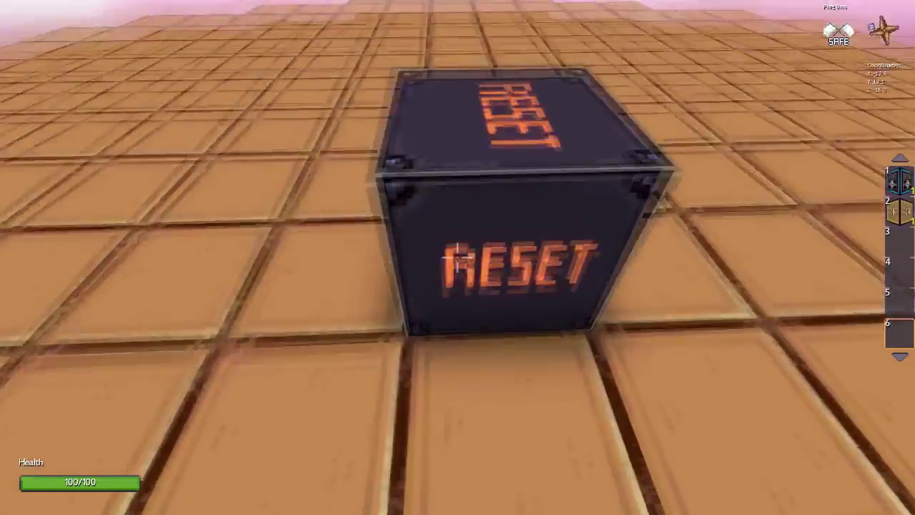
pyautogui.click(457, 257)
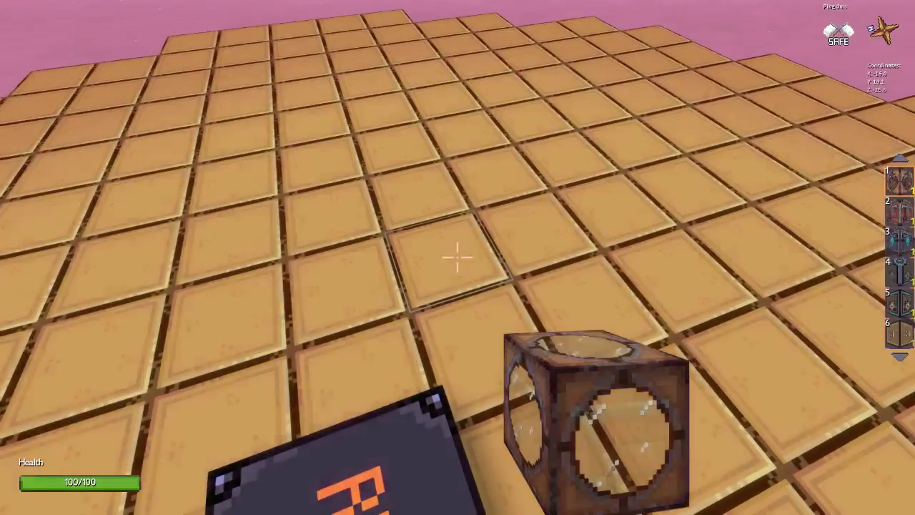
pyautogui.press('Return')
pyautogui.write('/kill')
pyautogui.press('Return')
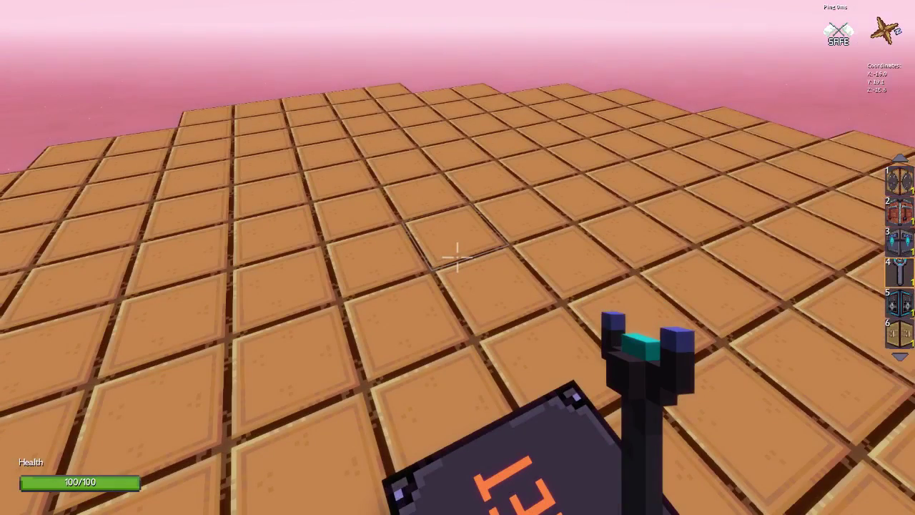
pyautogui.press('Return')
pyautogui.write('/ban')
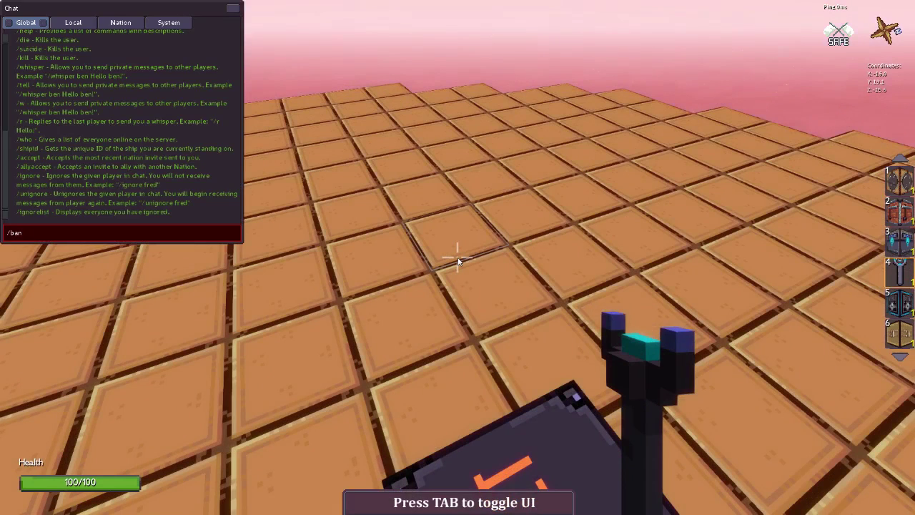
pyautogui.write('s')
pyautogui.press('BackSpace')
pyautogui.press('BackSpace')
pyautogui.press('BackSpace')
pyautogui.press('BackSpace')
pyautogui.press('BackSpace')
pyautogui.press('BackSpace')
# - Give yourself one Energy Well with the /give chat command and check it in the hotbar
pyautogui.write('/give energy well 1')
pyautogui.press('Return')
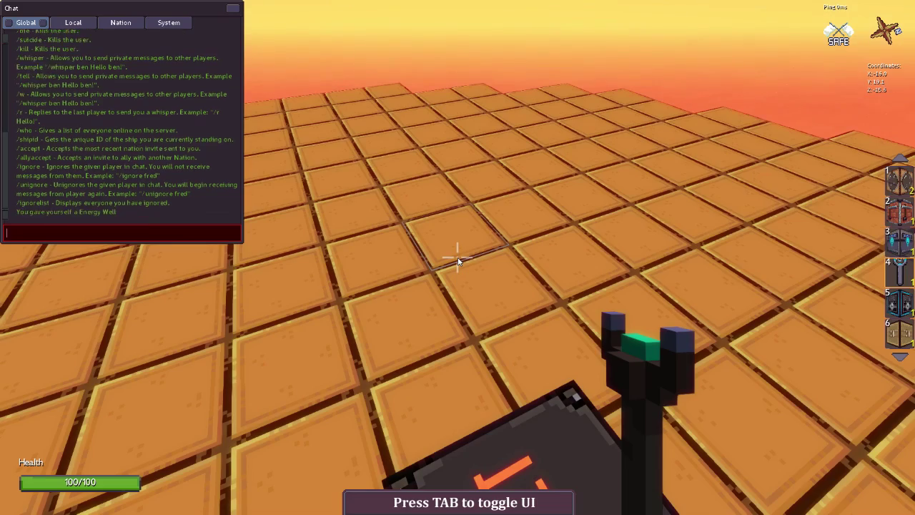
pyautogui.scroll(-2, 458, 254)
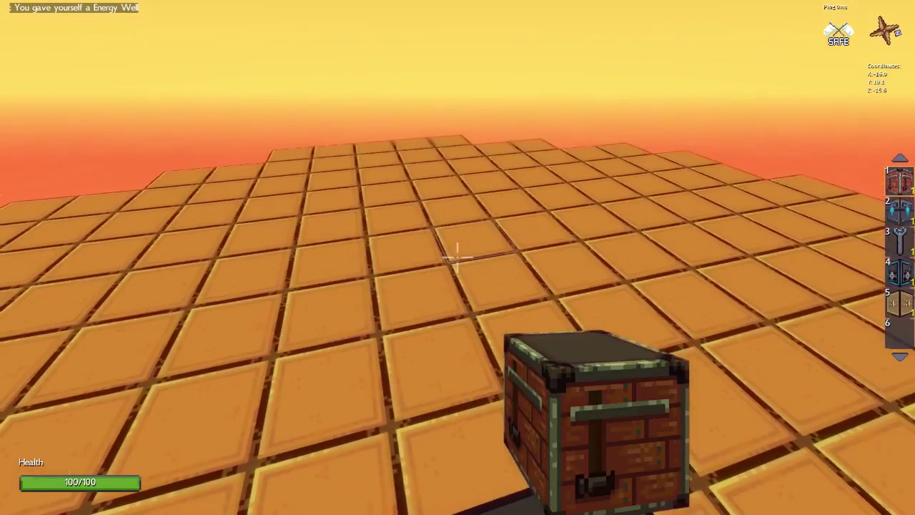
pyautogui.scroll(3, 458, 254)
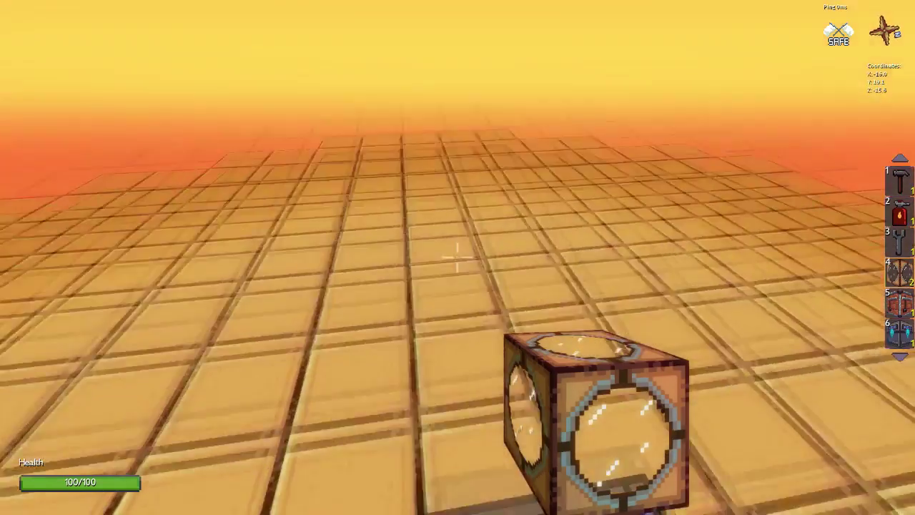
pyautogui.scroll(-1, 457, 254)
# - Give yourself a Shotgun with the /give chat command and equip it from the hotbar
pyautogui.press('/')
pyautogui.write('give shotgunv 1')
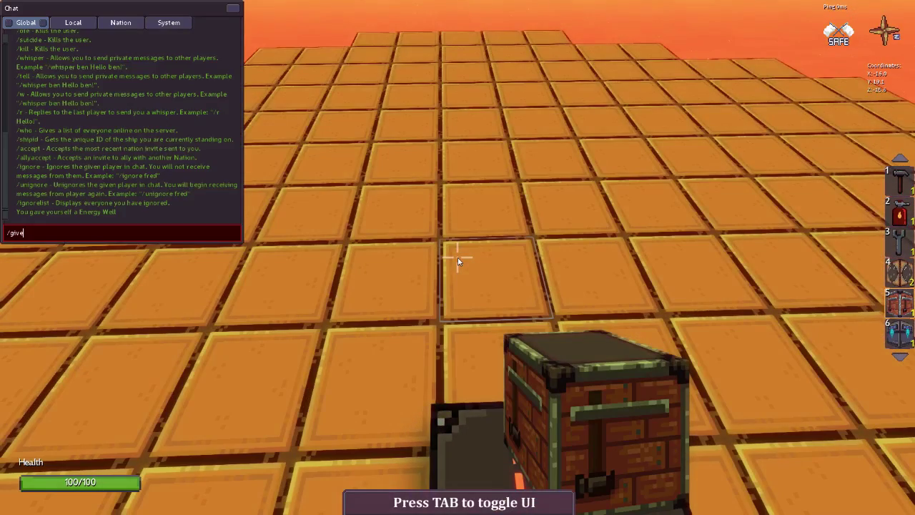
pyautogui.press('BackSpace')
pyautogui.press('BackSpace')
pyautogui.press('BackSpace')
pyautogui.press('Return')
pyautogui.press('Escape')
pyautogui.scroll(2, 457, 258)
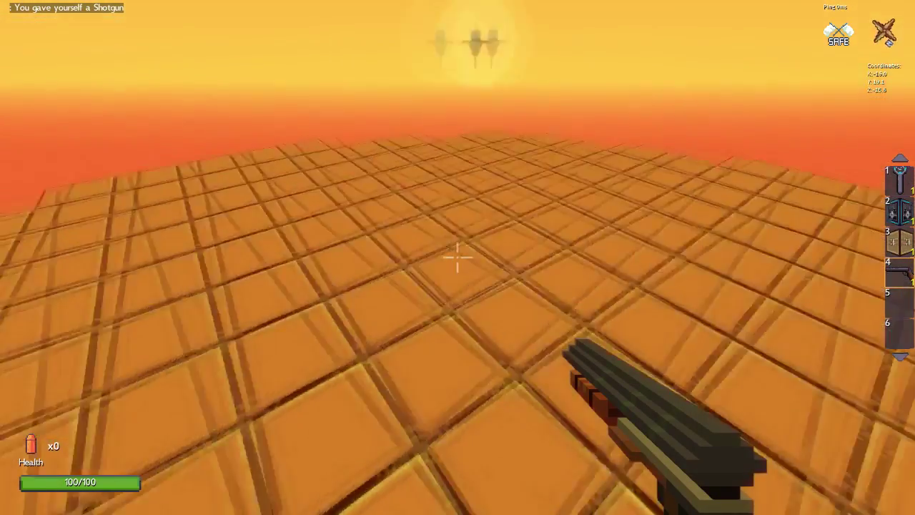
pyautogui.moveTo(457, 258)
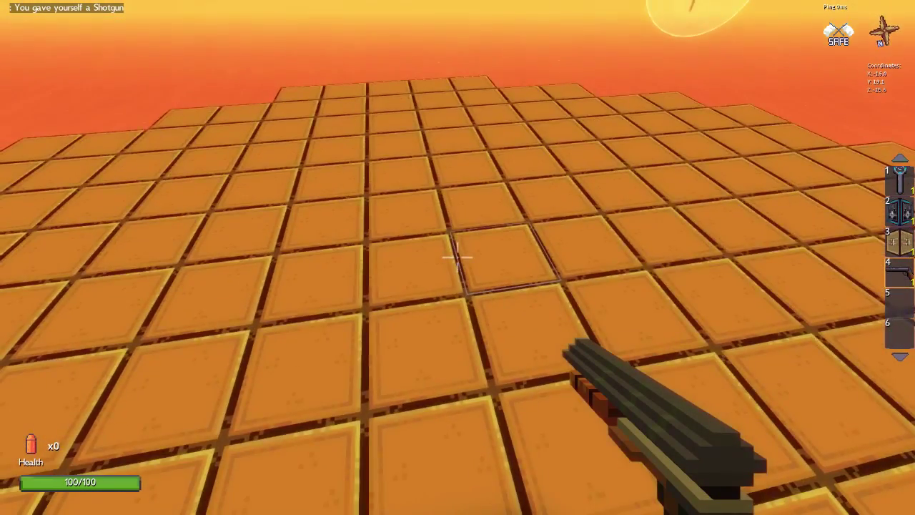
# - Browse the items and their details in the Knowledge Base's Item Database, and close it
pyautogui.press('F1')
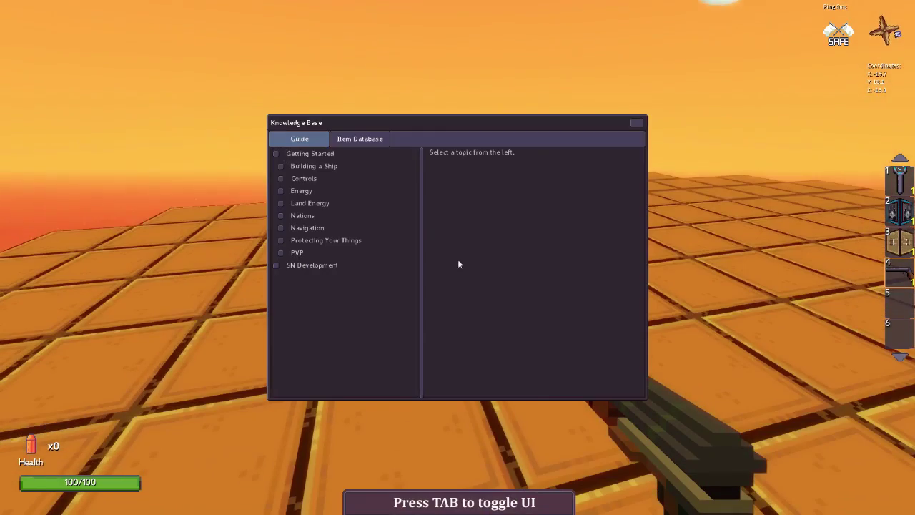
pyautogui.click(372, 143)
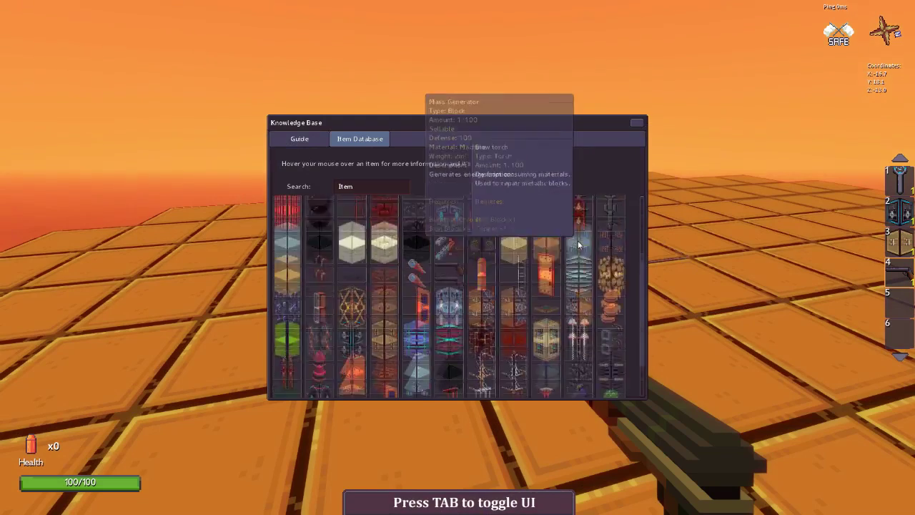
pyautogui.scroll(-5, 579, 245)
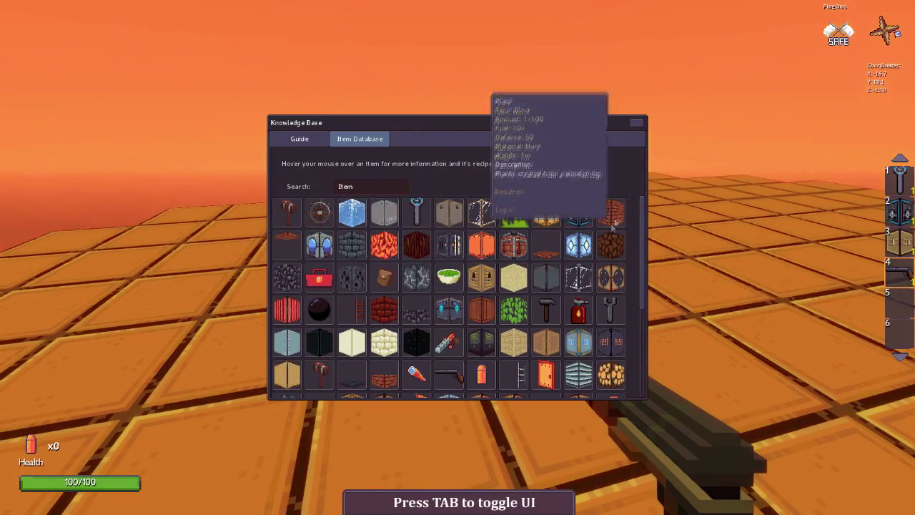
pyautogui.click(636, 122)
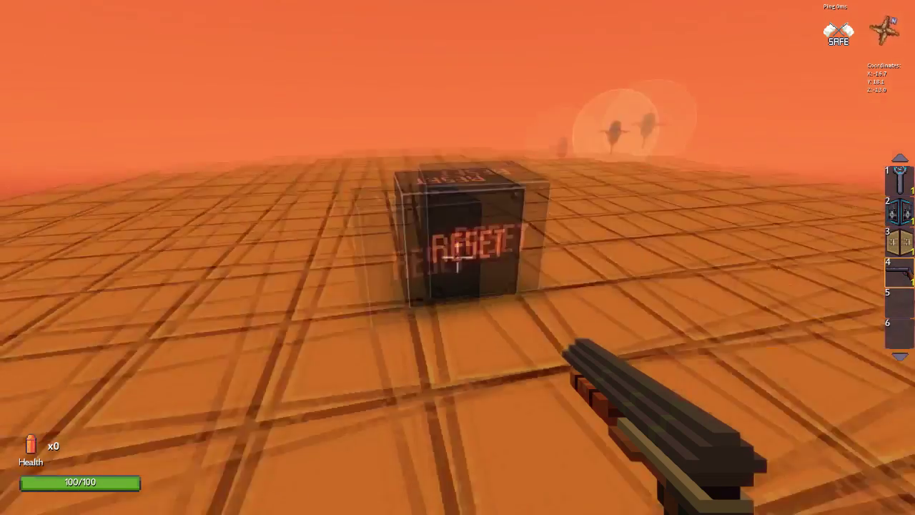